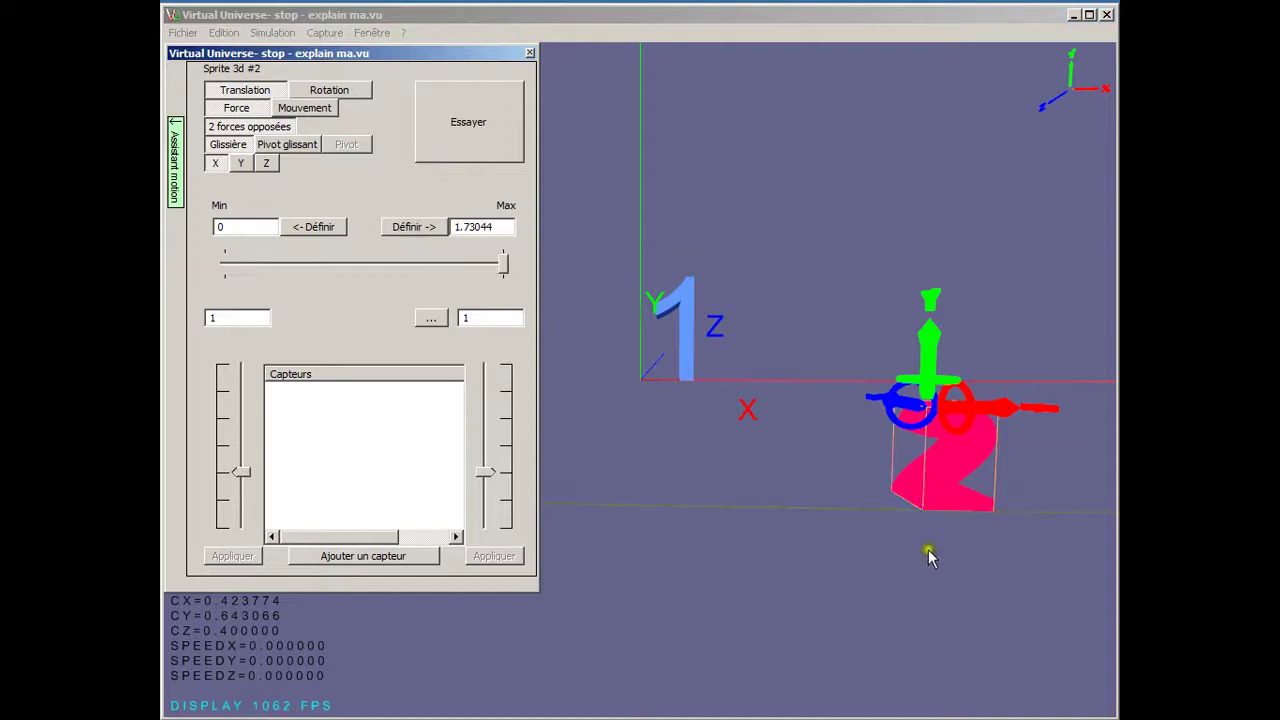
Move sprite 2 along X to about -0.66 and define that position as the translation minimum
drag(988, 410, 770, 411)
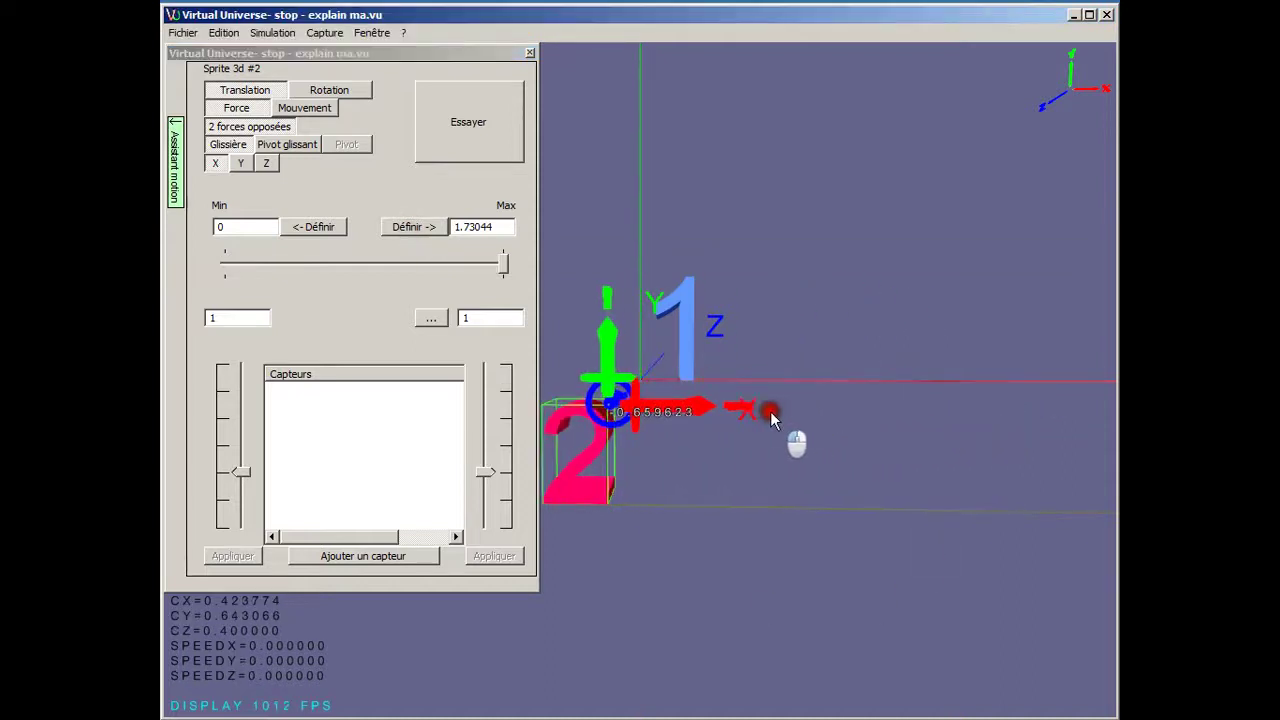
click(322, 228)
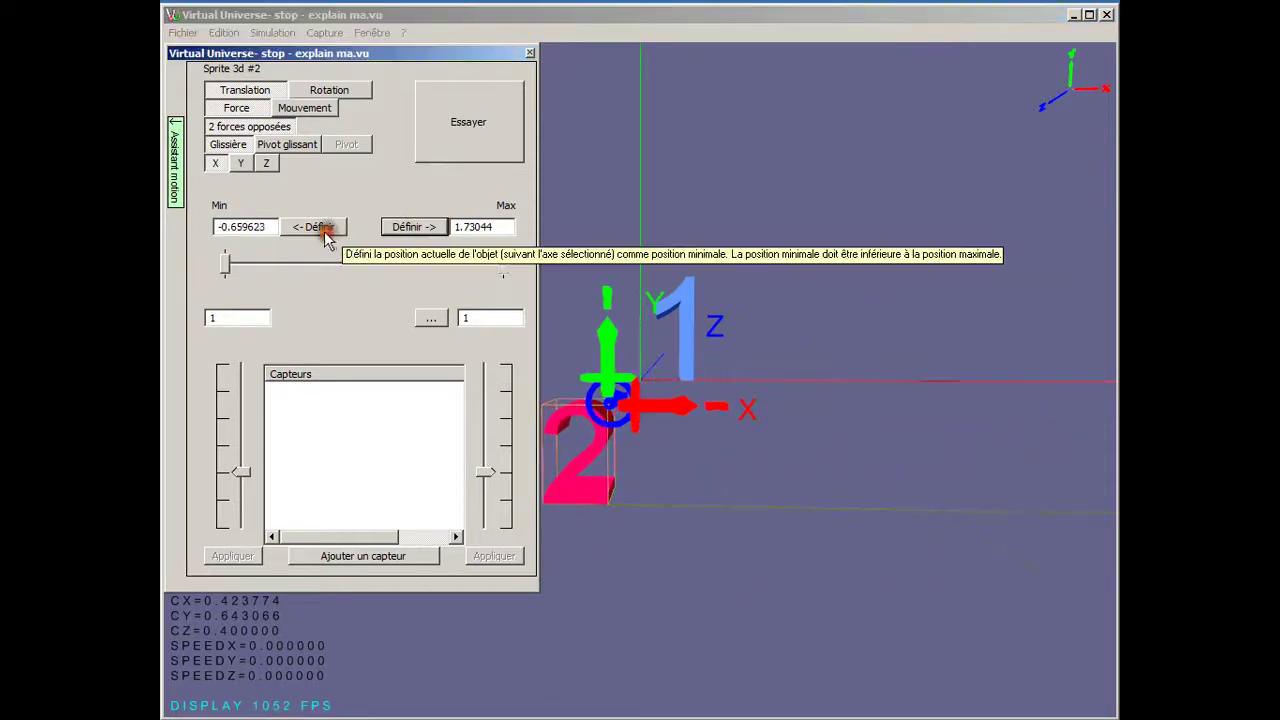
In a trial run, raise the min-direction force to about 16.38 and the max-direction force to about 37.26, driving sprite 2 both ways
click(461, 125)
click(236, 558)
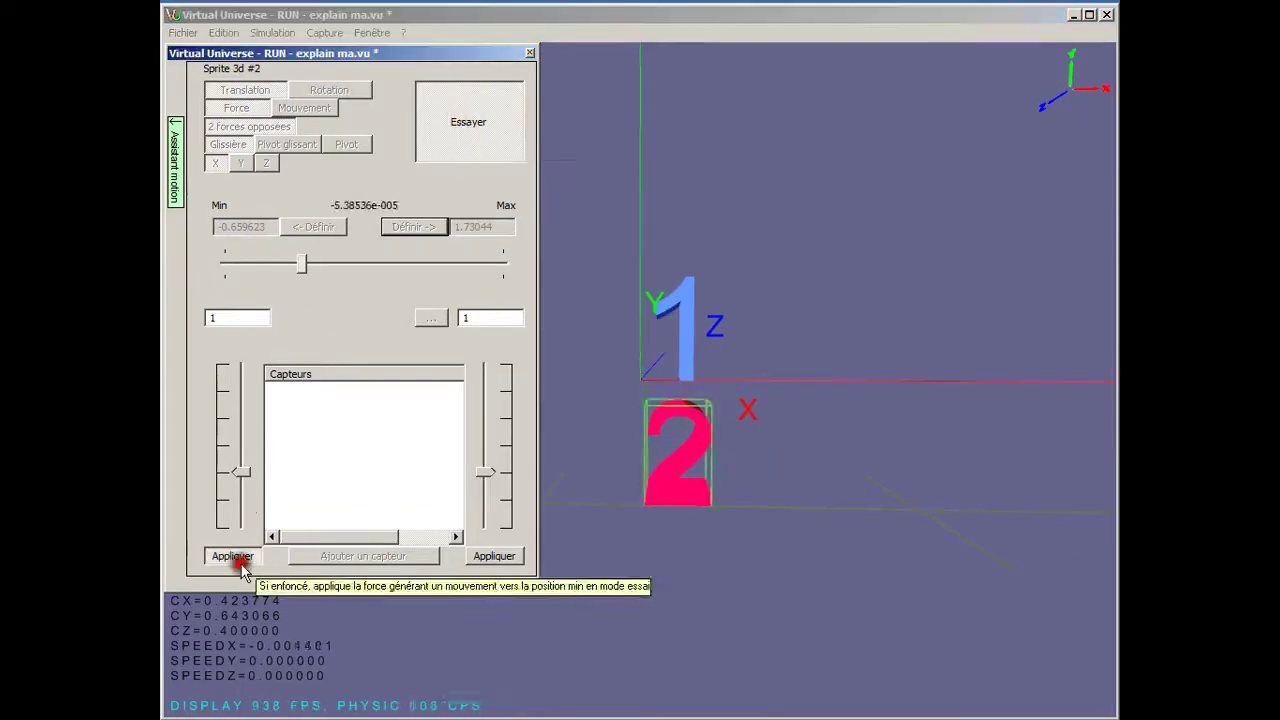
drag(241, 472, 241, 439)
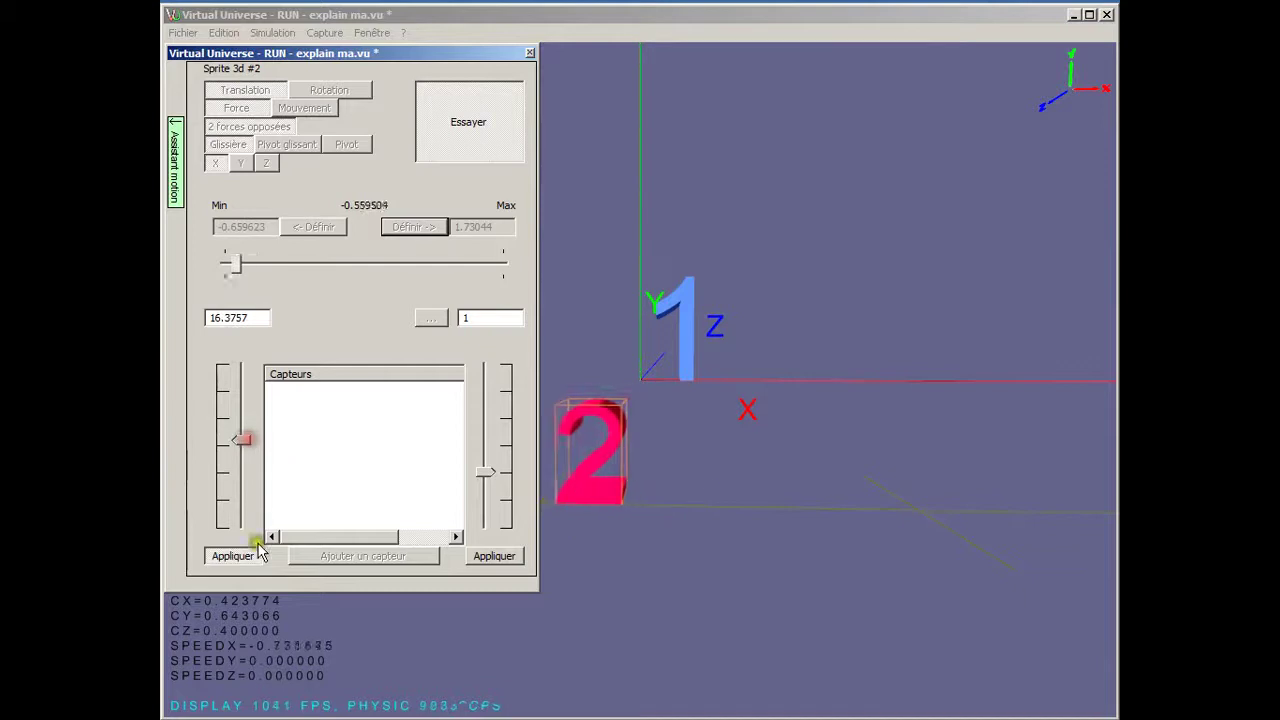
click(473, 557)
drag(483, 472, 486, 429)
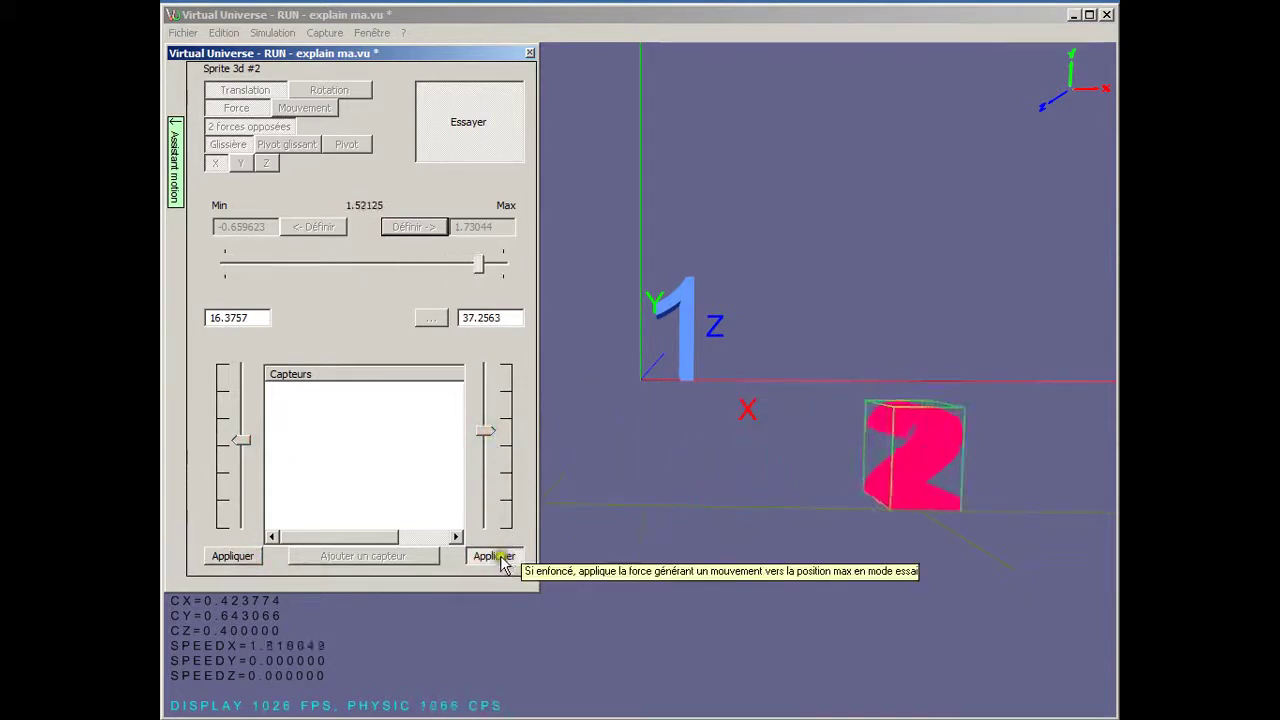
click(240, 557)
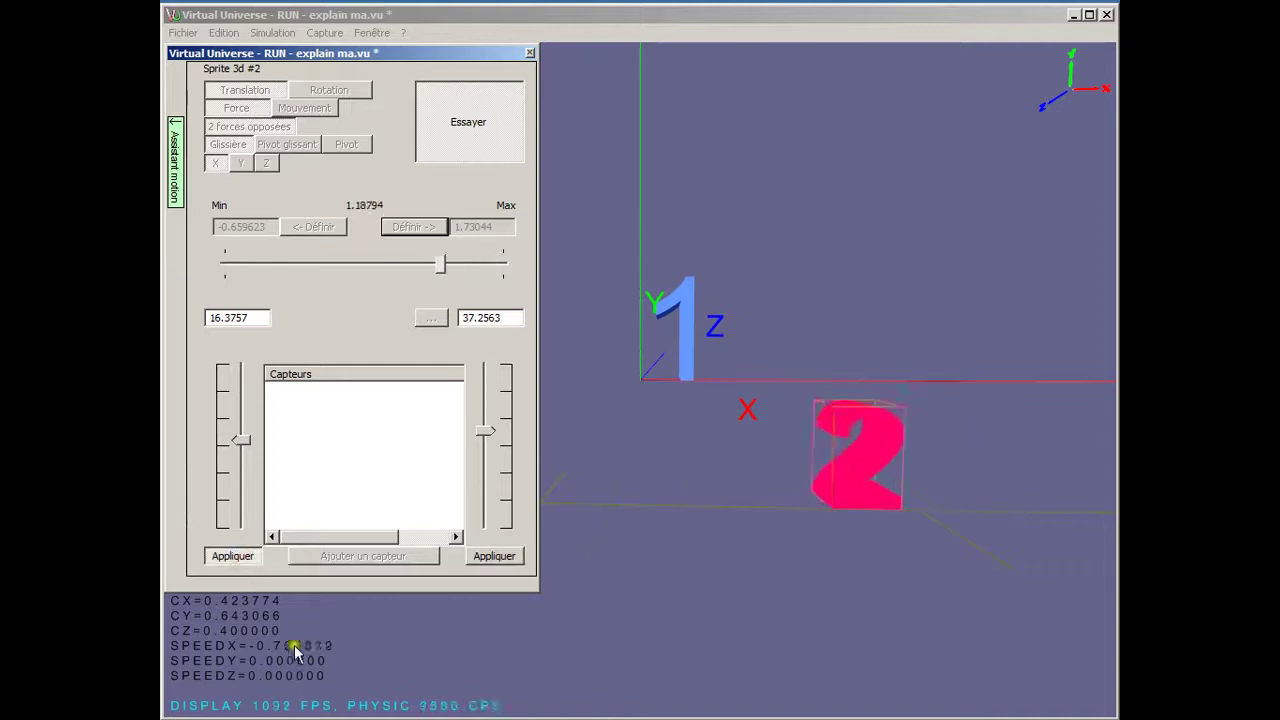
drag(630, 465, 878, 484)
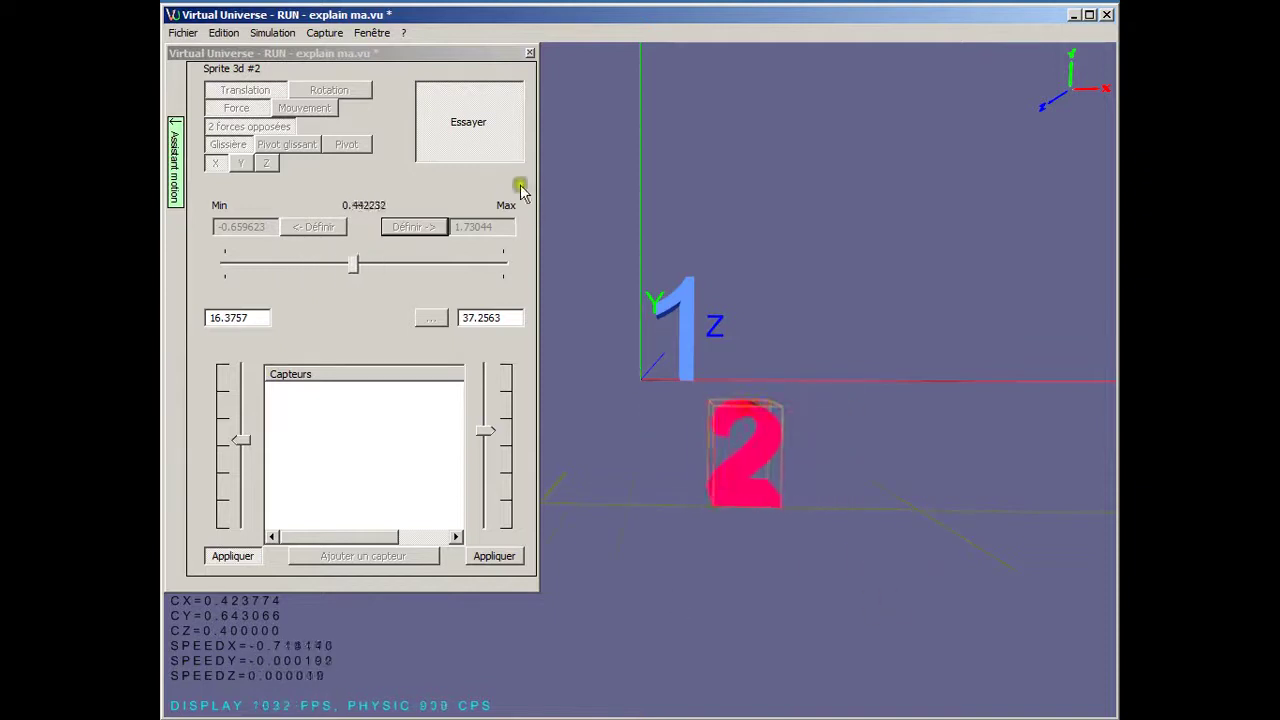
click(455, 121)
Add a Tor sensor named min detecting from about -0.68 to -0.19, and another named max from about 1.39 to 1.78
click(355, 556)
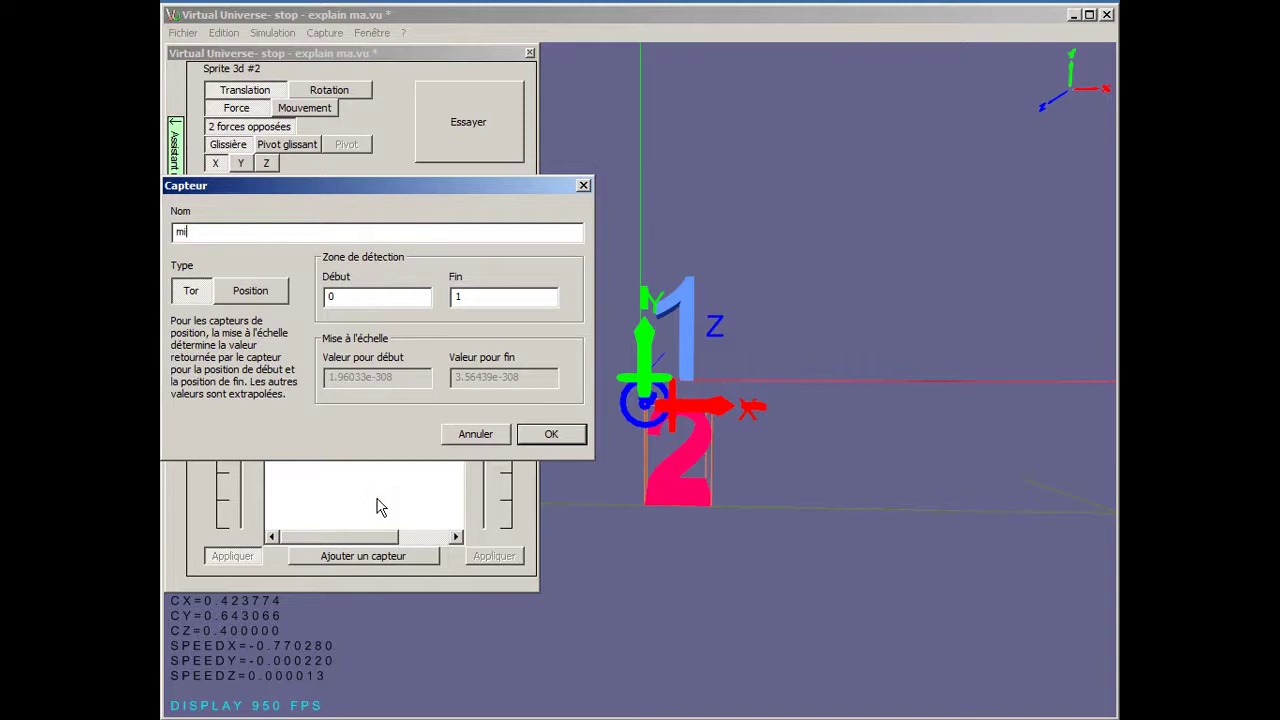
click(549, 437)
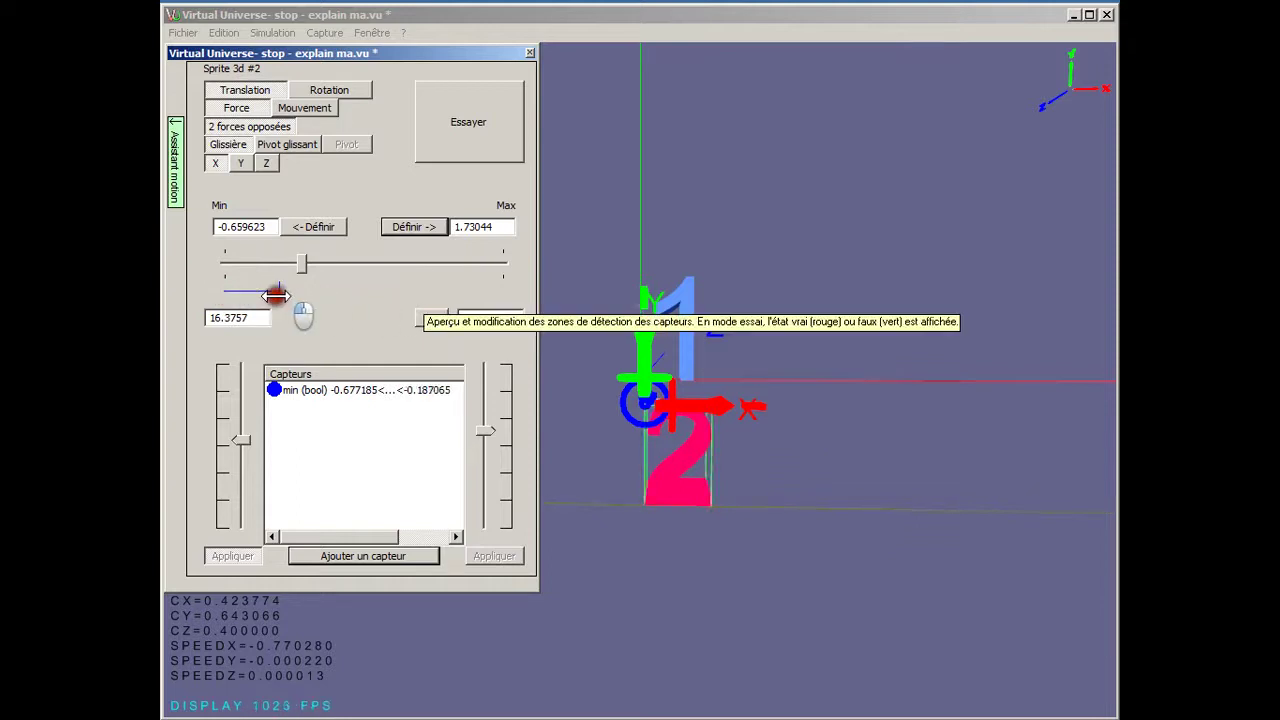
click(366, 556)
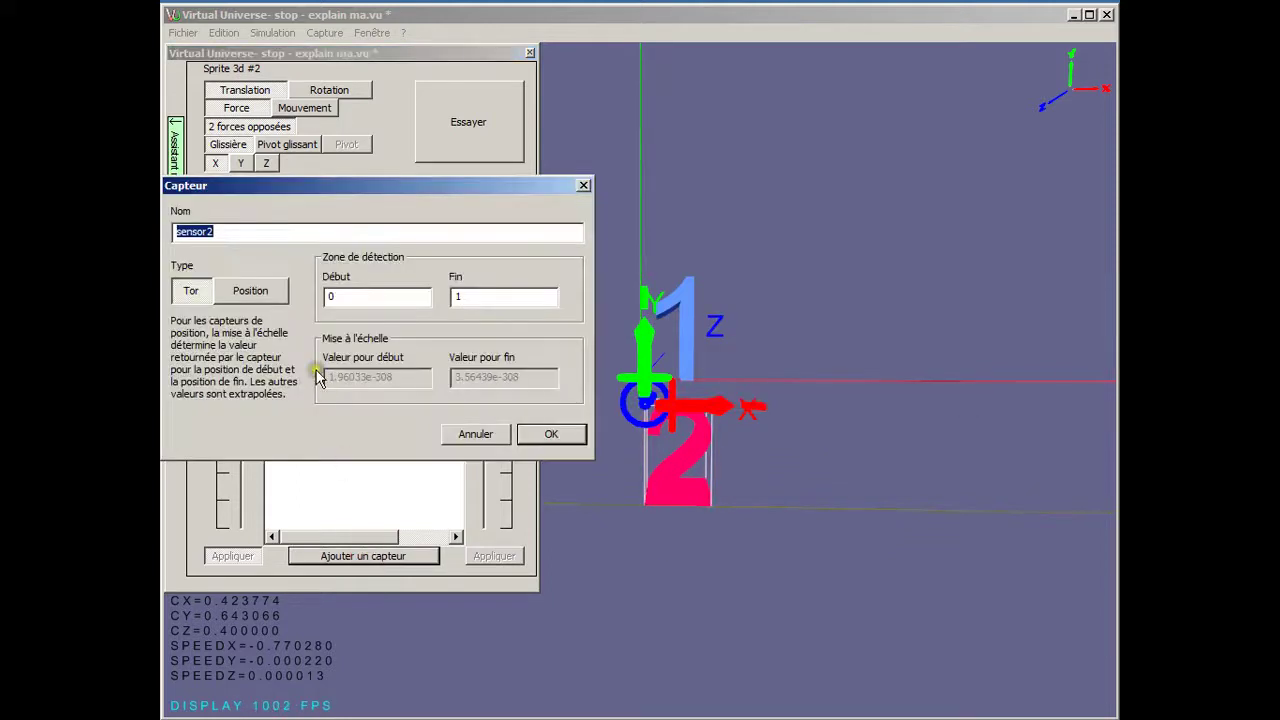
click(580, 440)
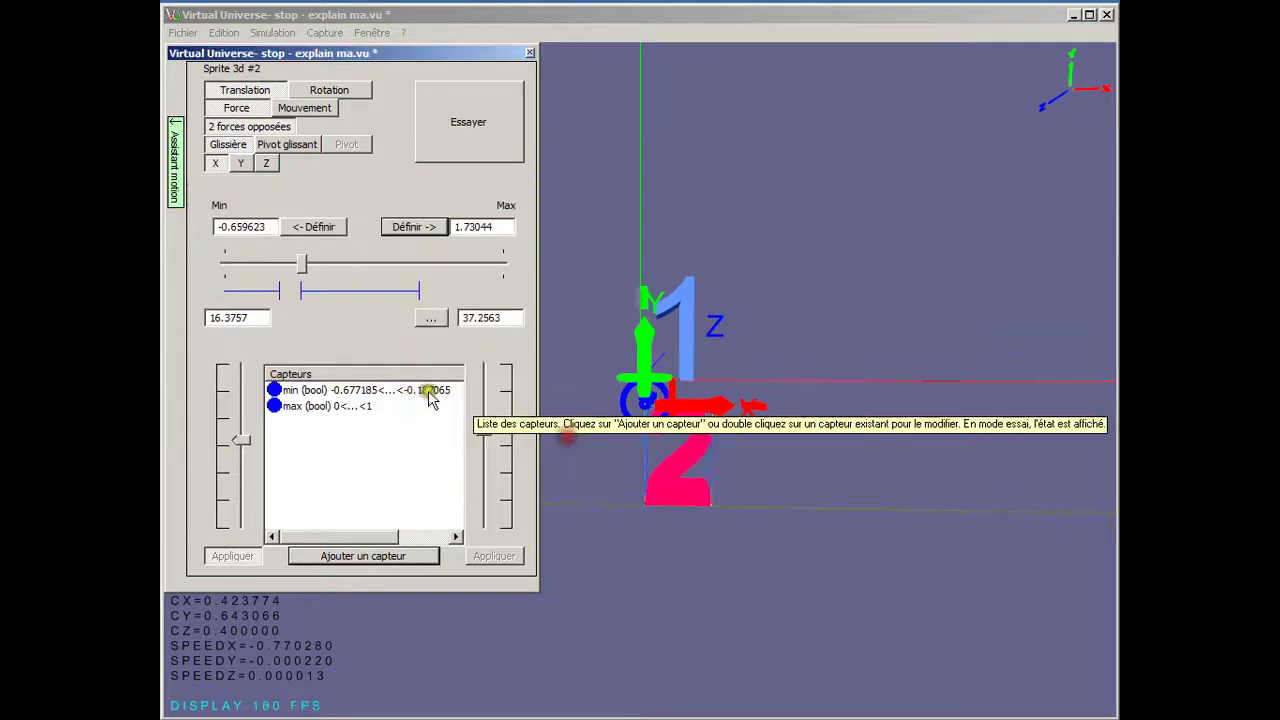
drag(502, 291, 512, 291)
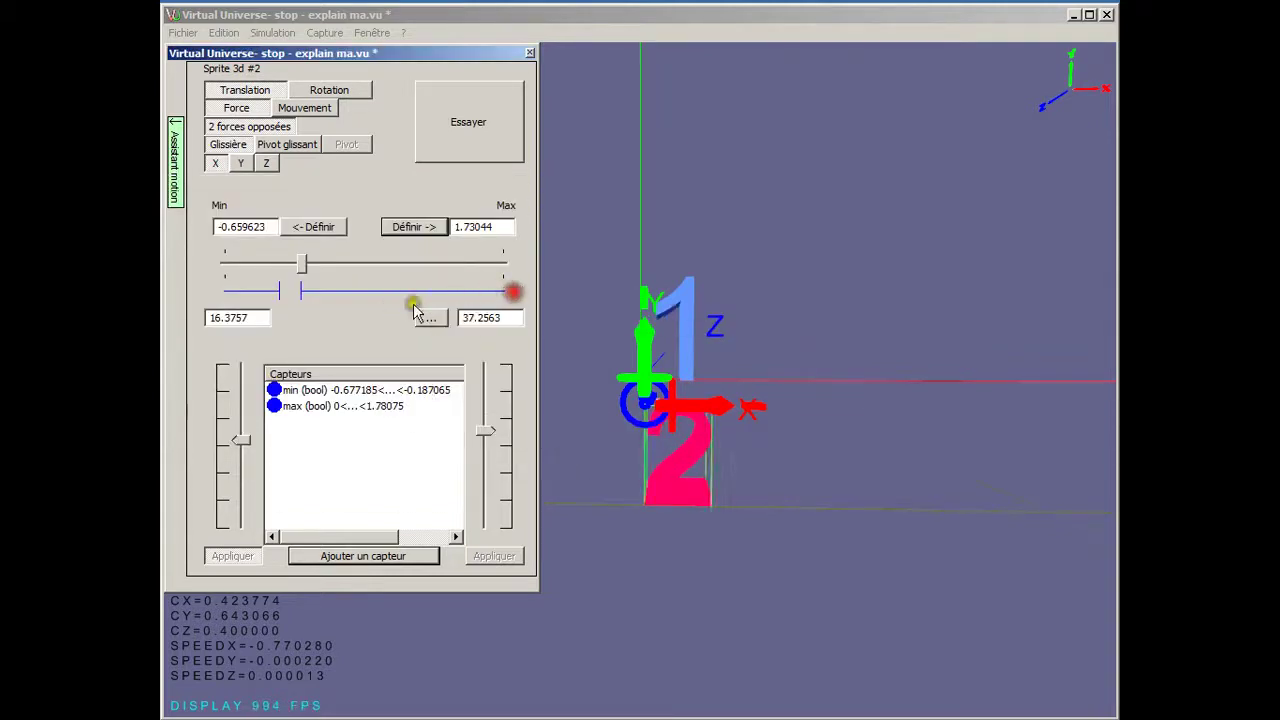
drag(302, 291, 420, 296)
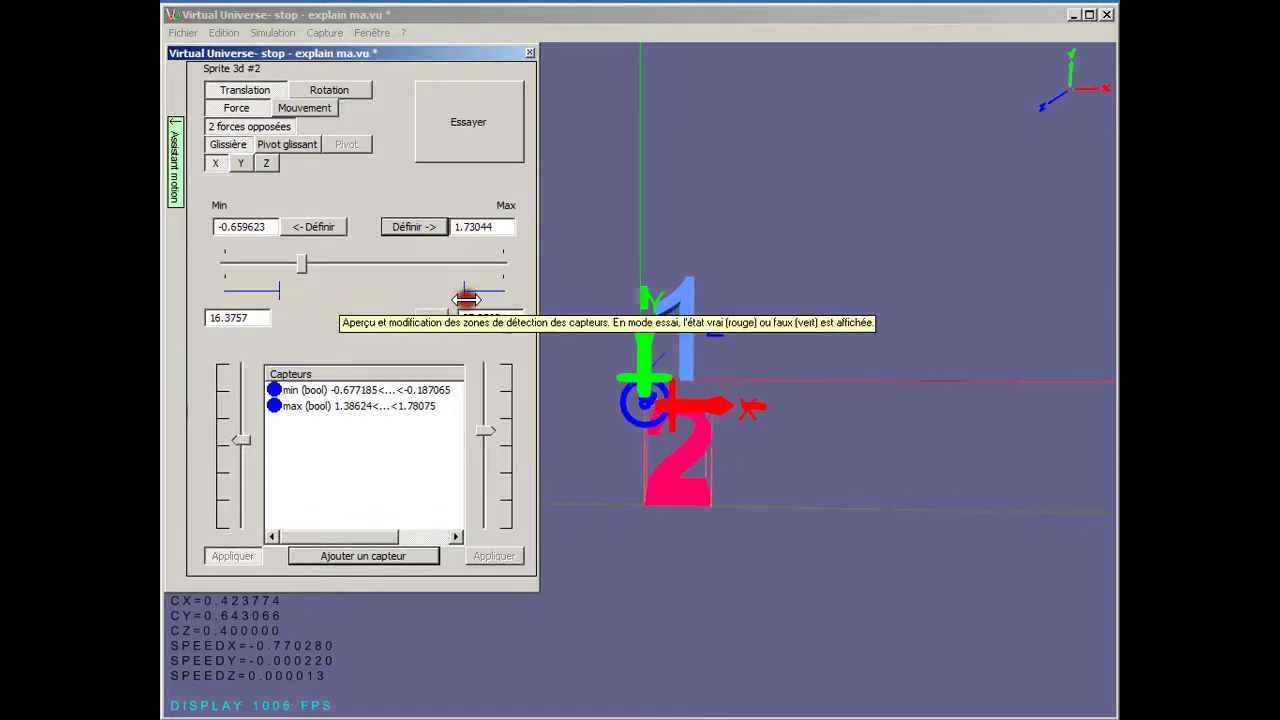
Test the min and max sensors in a trial run by applying the force in each direction
click(467, 152)
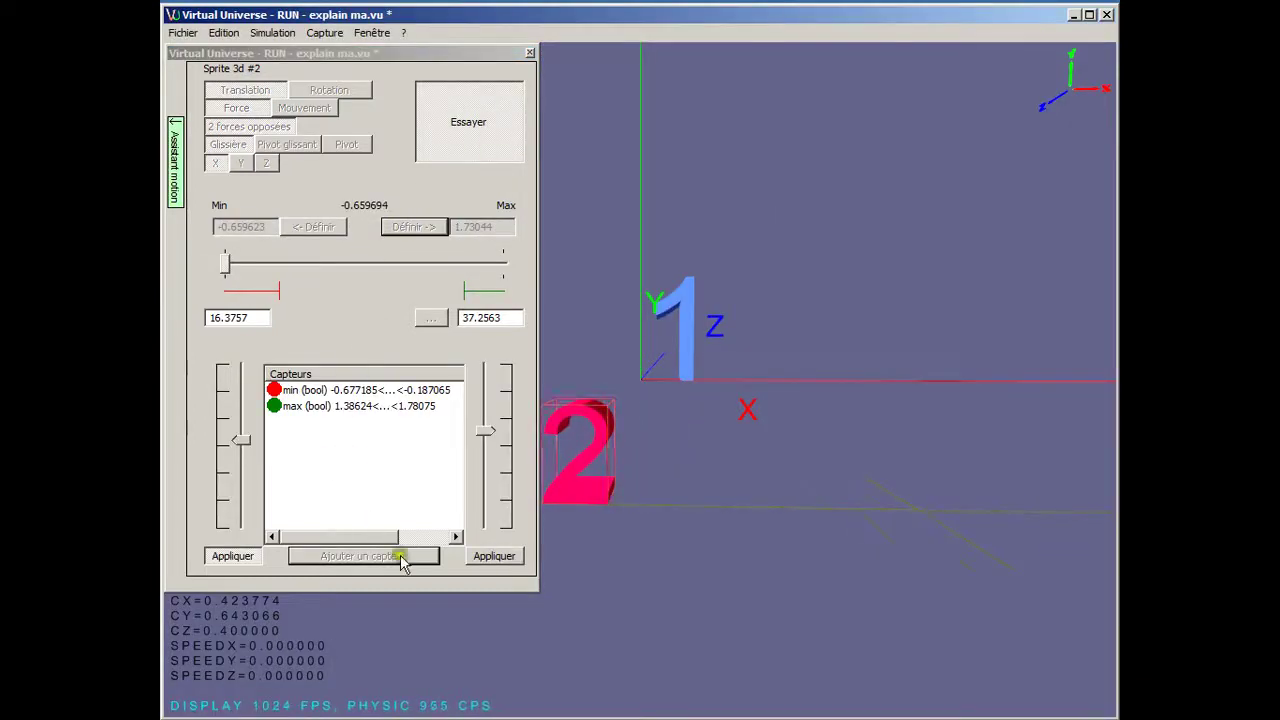
click(233, 556)
click(494, 556)
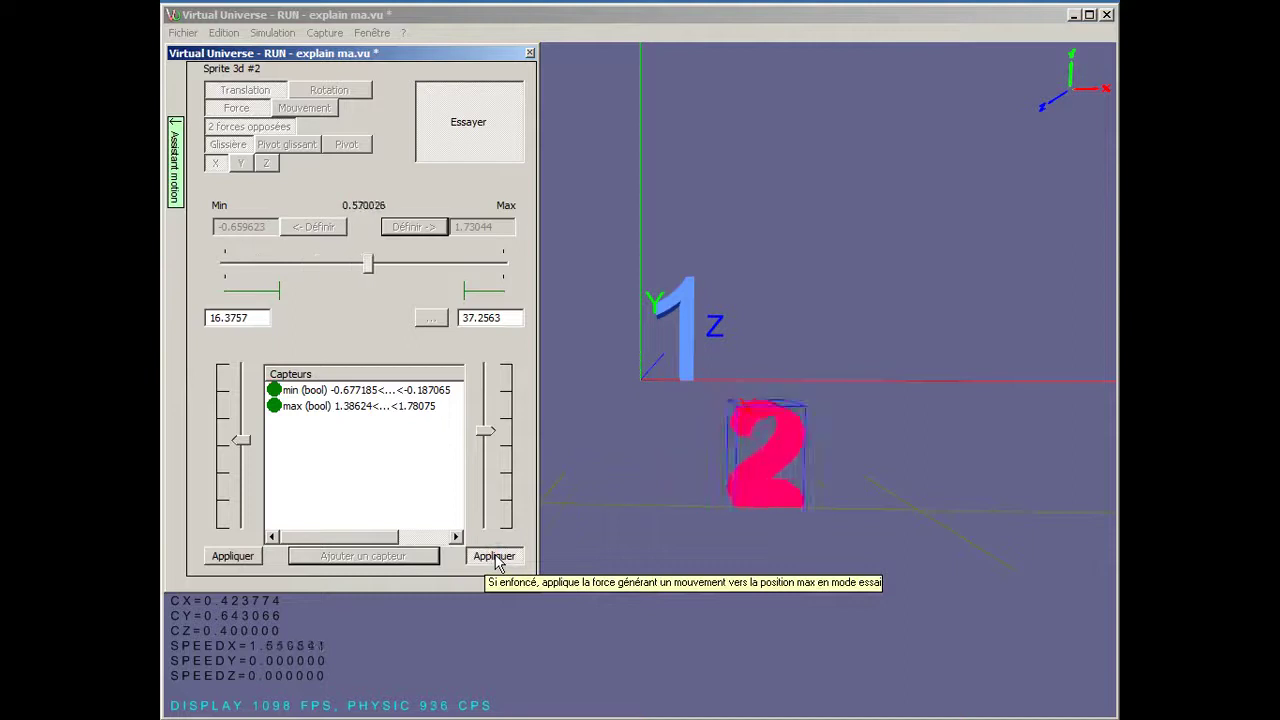
click(468, 132)
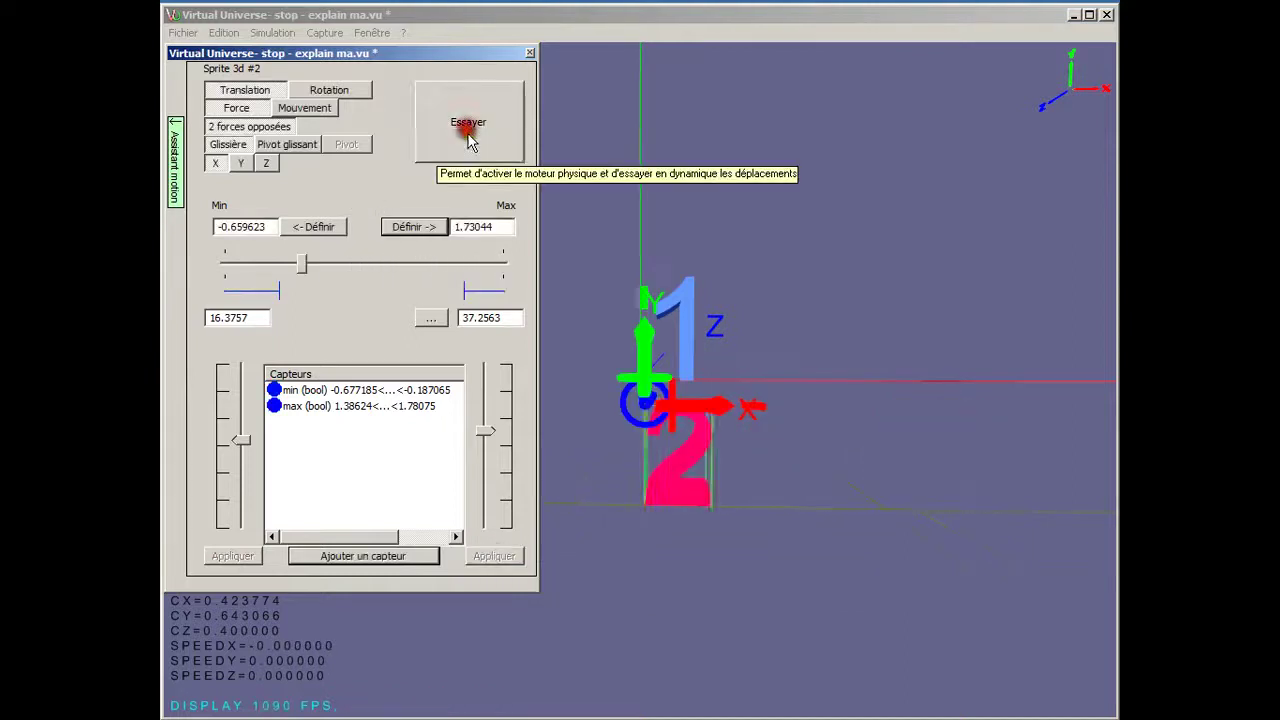
Add a third Tor sensor with its default name, detecting from about 0.42 to 0.65 in mid-travel
click(364, 562)
click(566, 434)
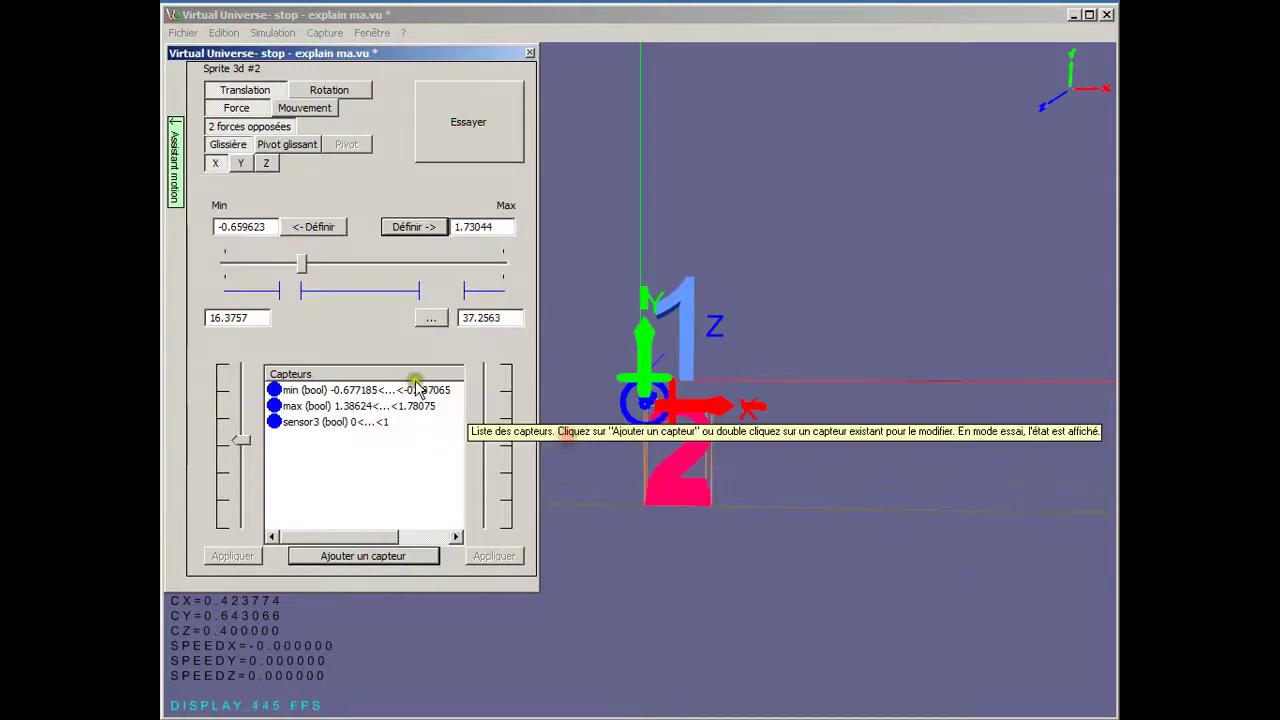
drag(321, 291, 378, 291)
Test all three sensors in a trial run by applying both forces and pulling sprite 2 by hand
click(476, 110)
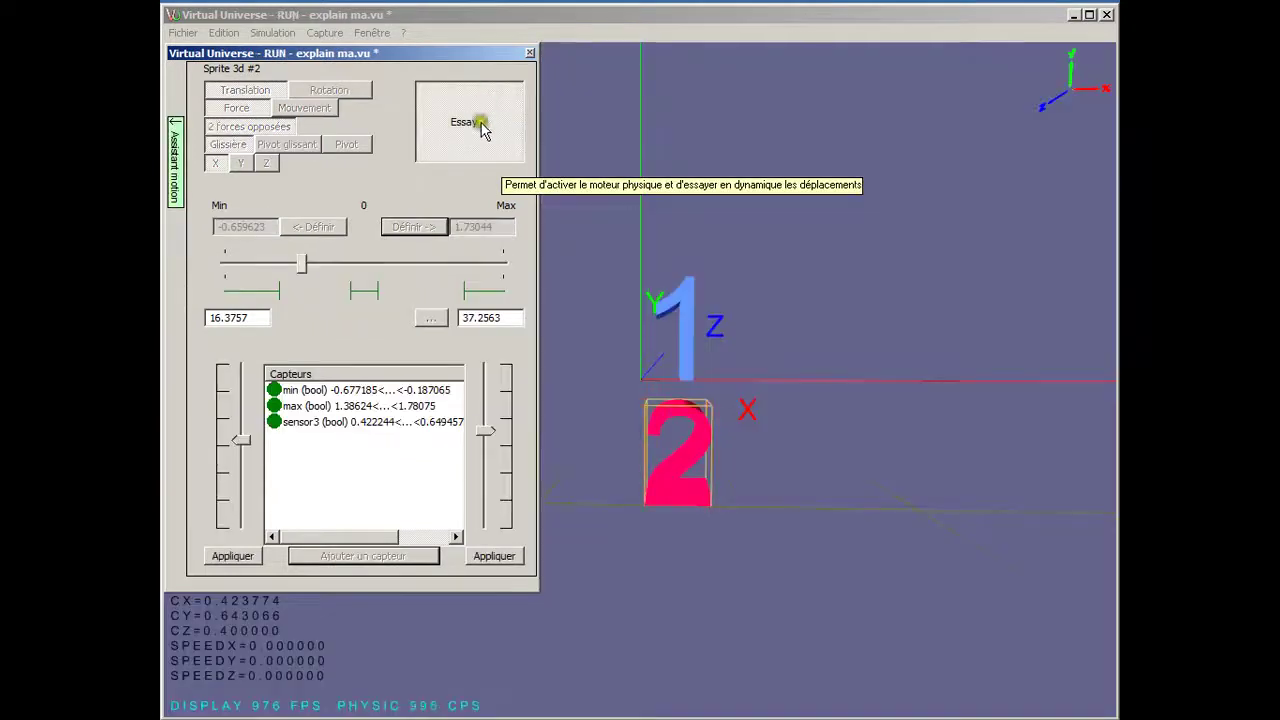
click(250, 558)
click(490, 558)
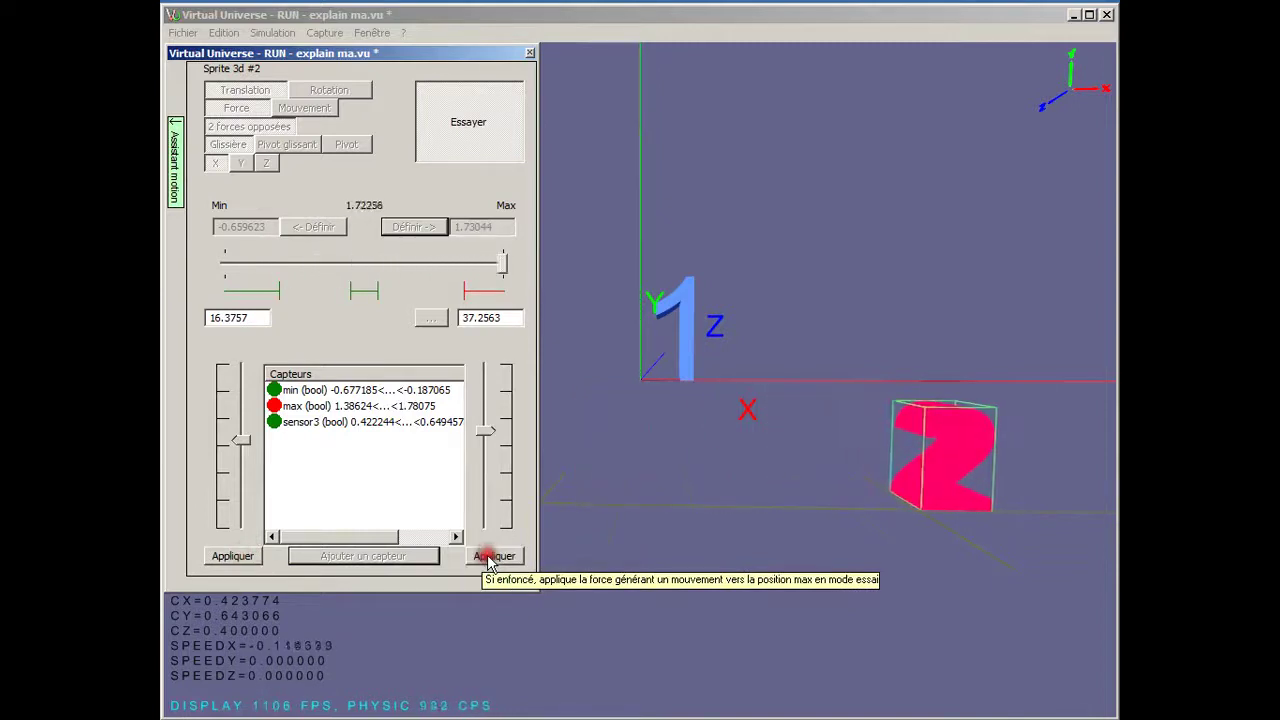
drag(957, 486, 727, 489)
click(494, 120)
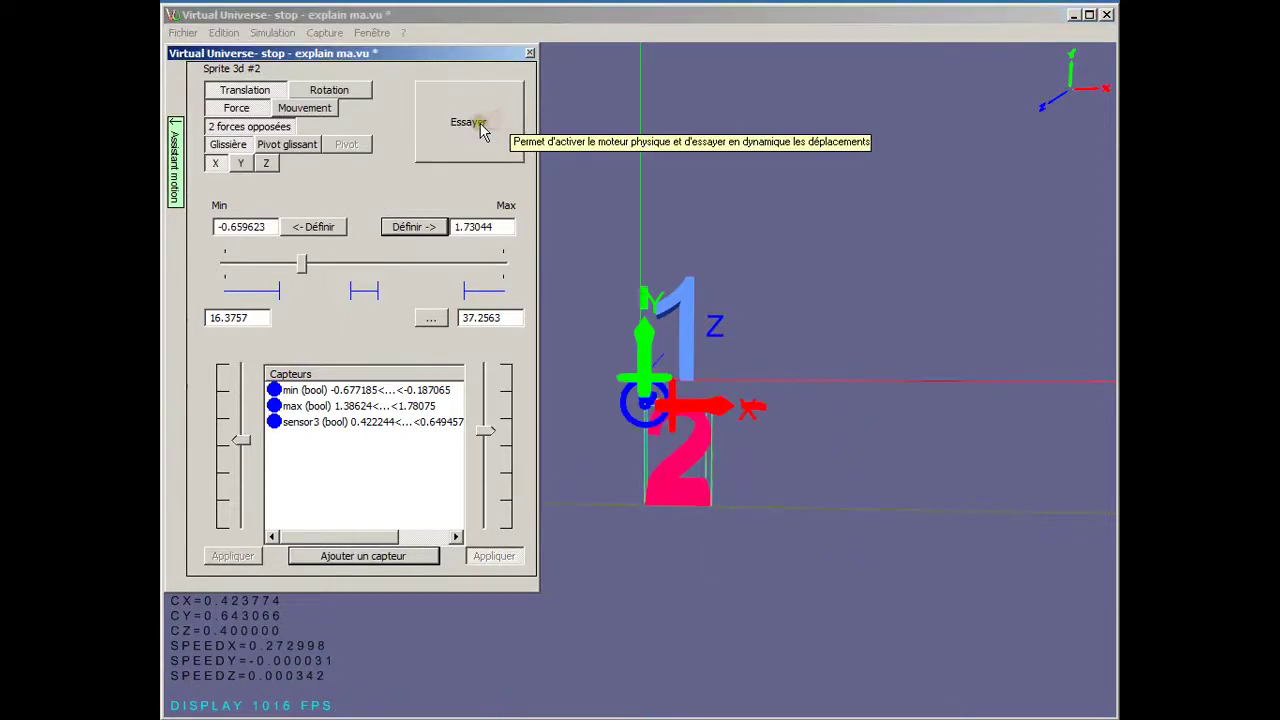
Switch the translation from Force to time-based Mouvement and try the travel to max and back in a trial run
click(366, 130)
click(324, 110)
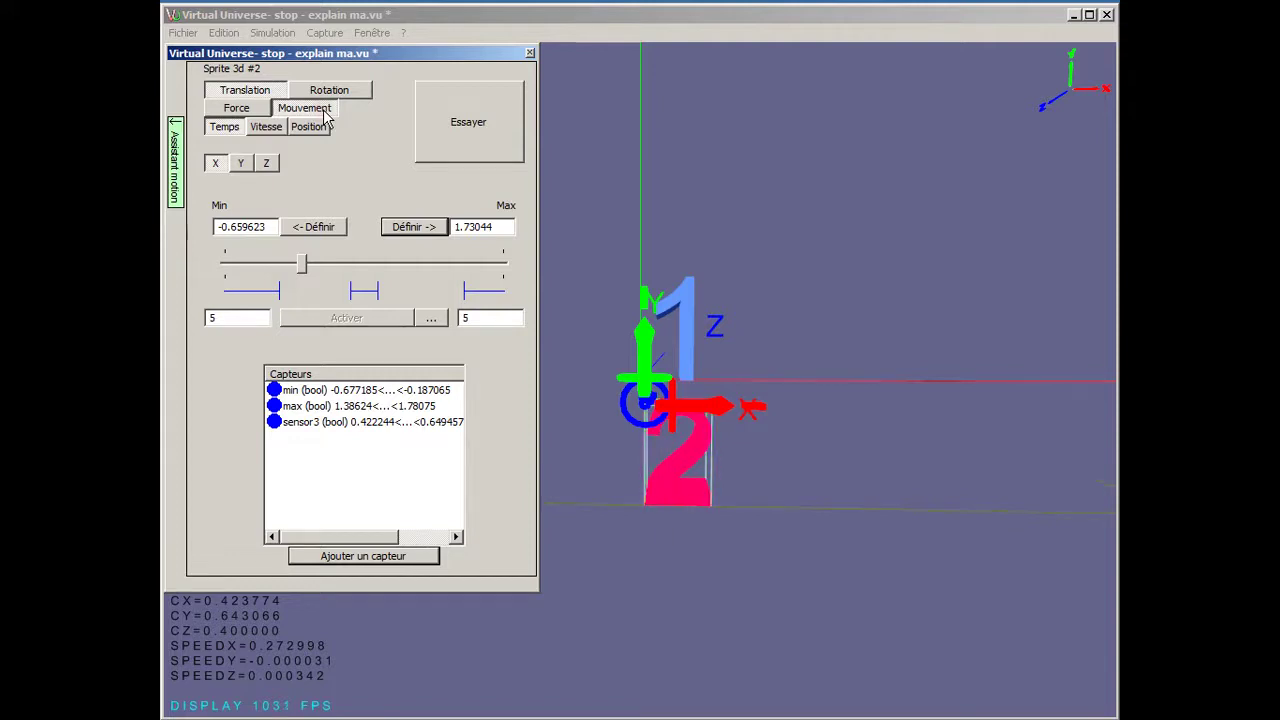
click(498, 119)
click(449, 137)
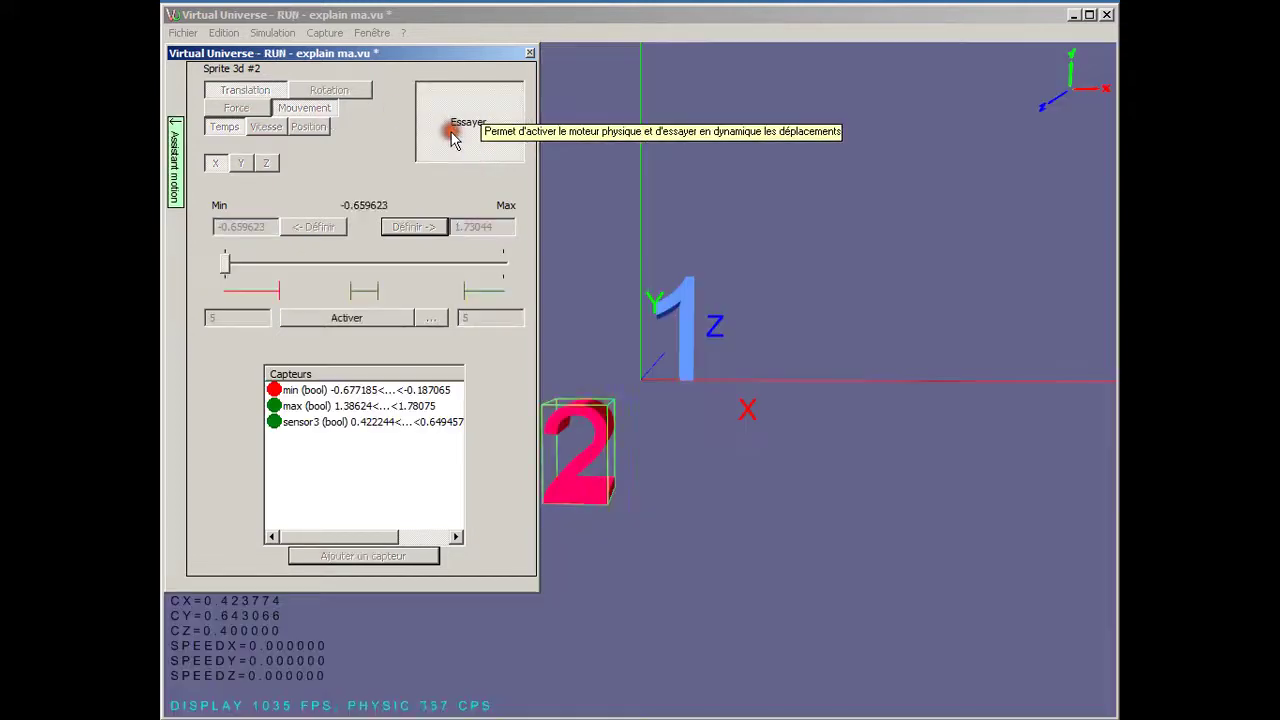
click(336, 330)
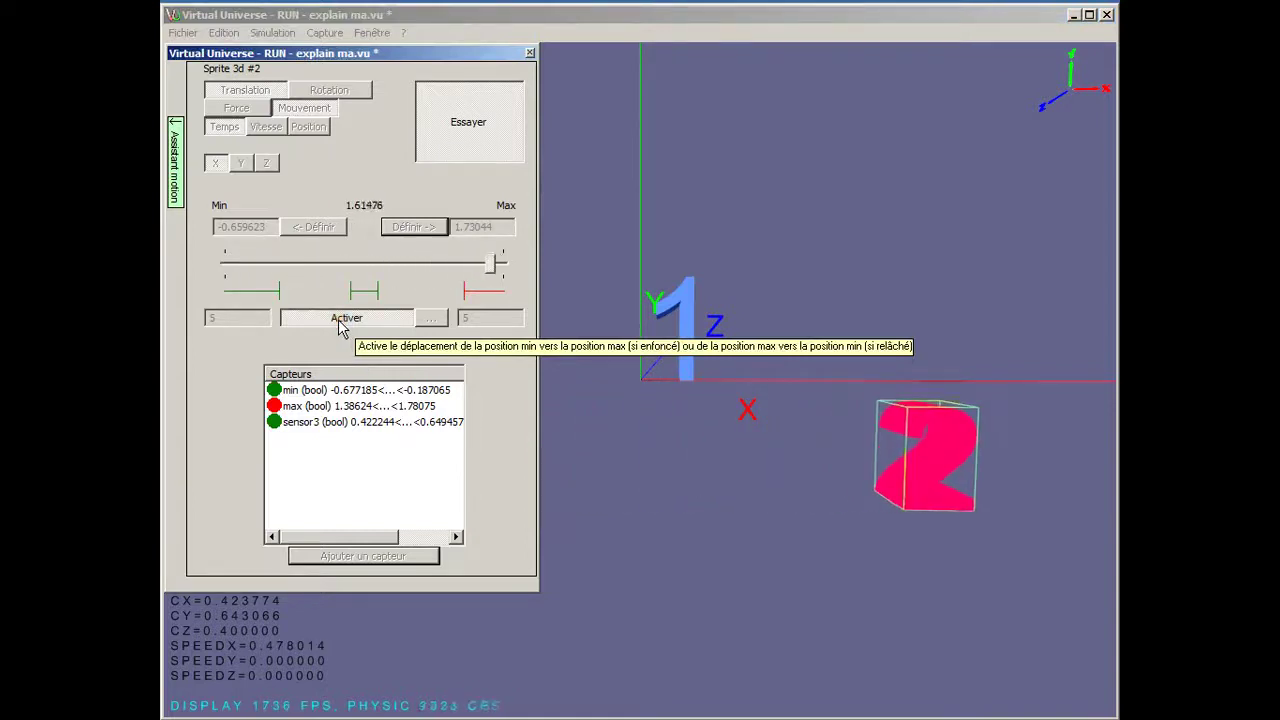
click(338, 320)
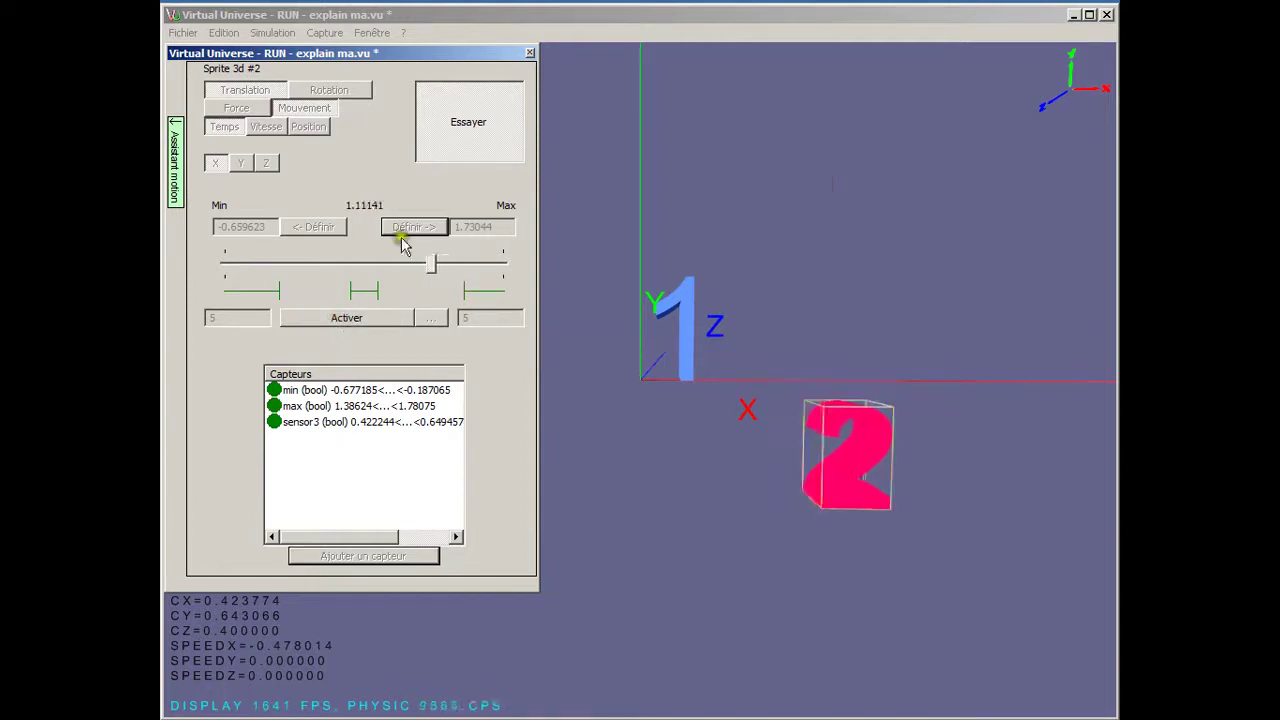
click(458, 132)
Set the travel time toward max to 1 and try the movement in both directions in a trial run
double_click(457, 317)
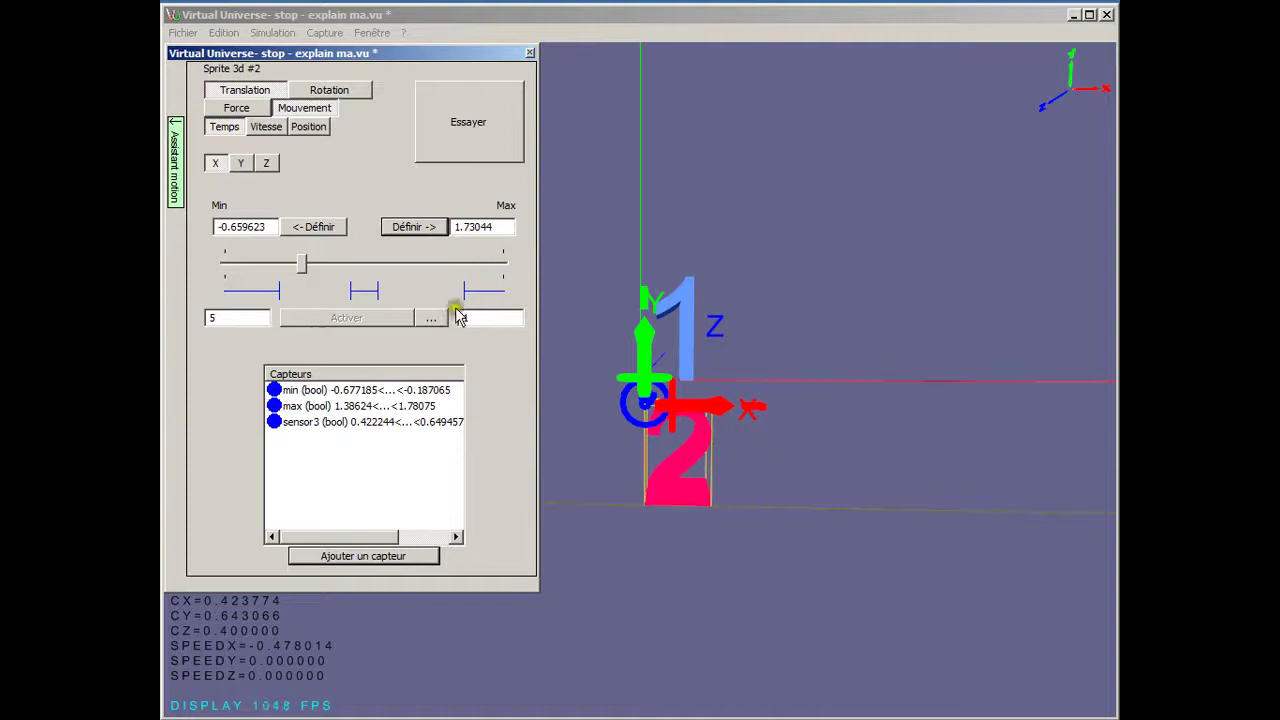
click(471, 114)
click(370, 320)
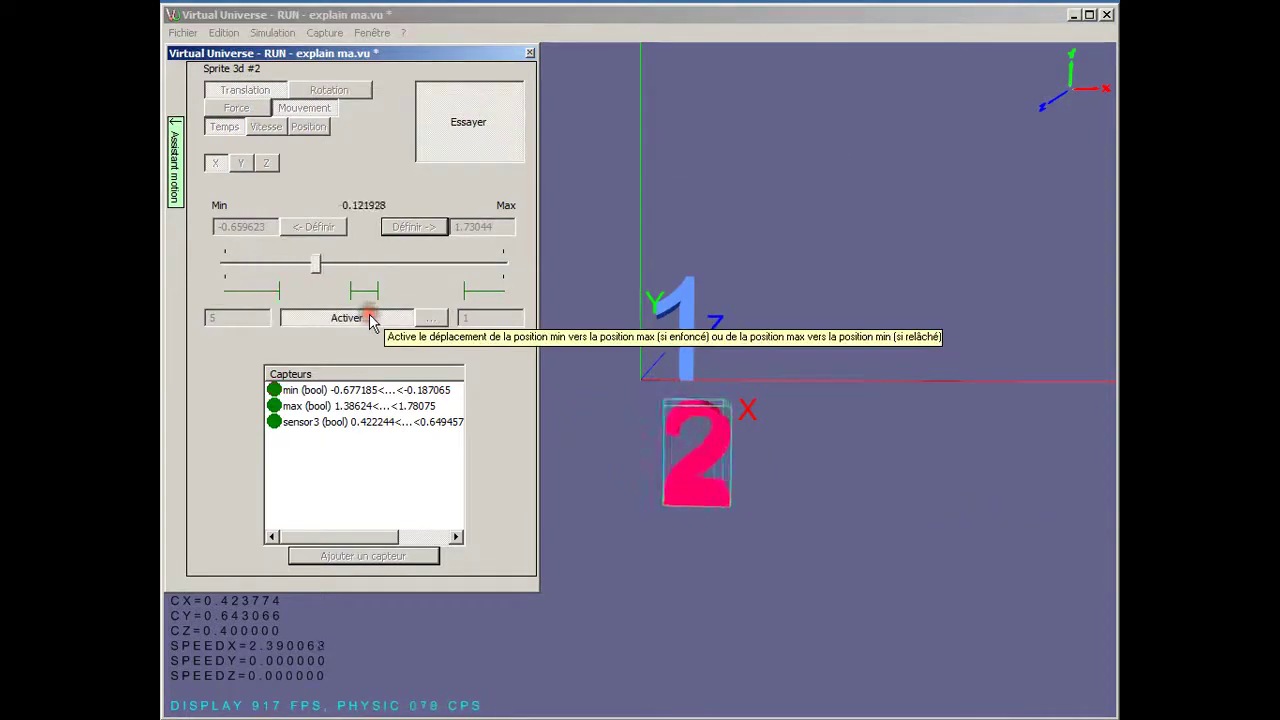
click(370, 318)
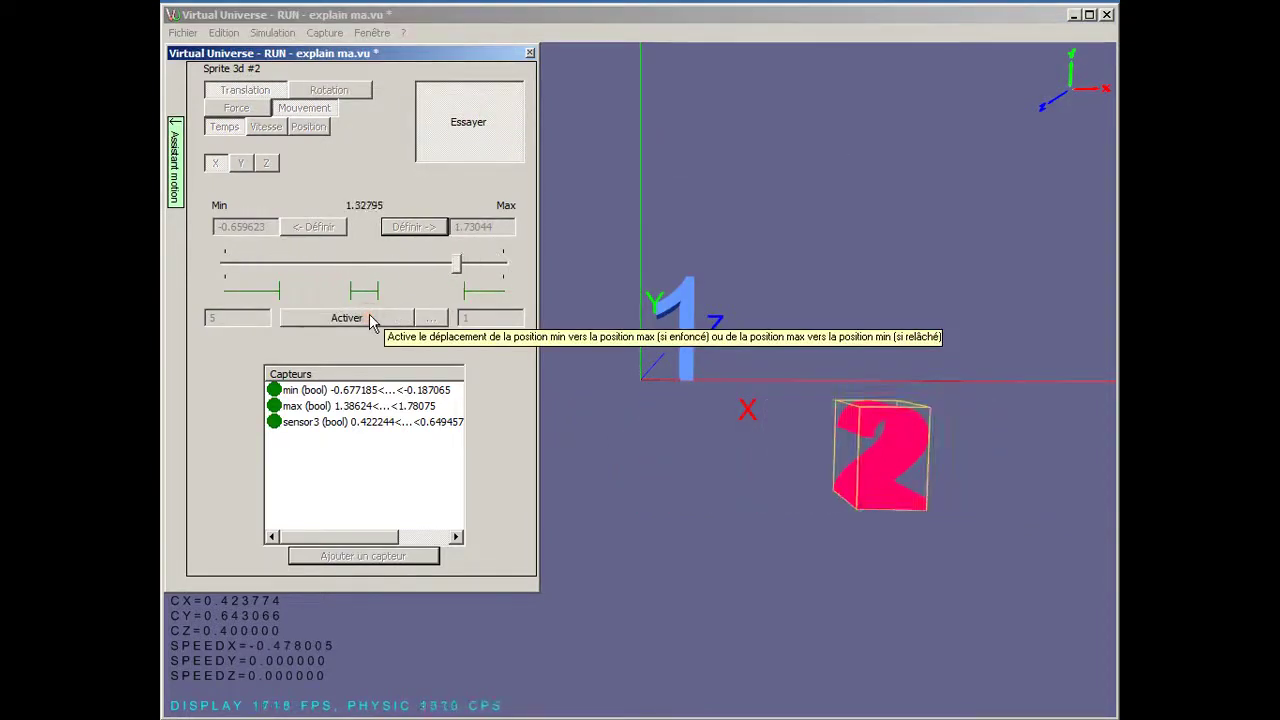
click(367, 316)
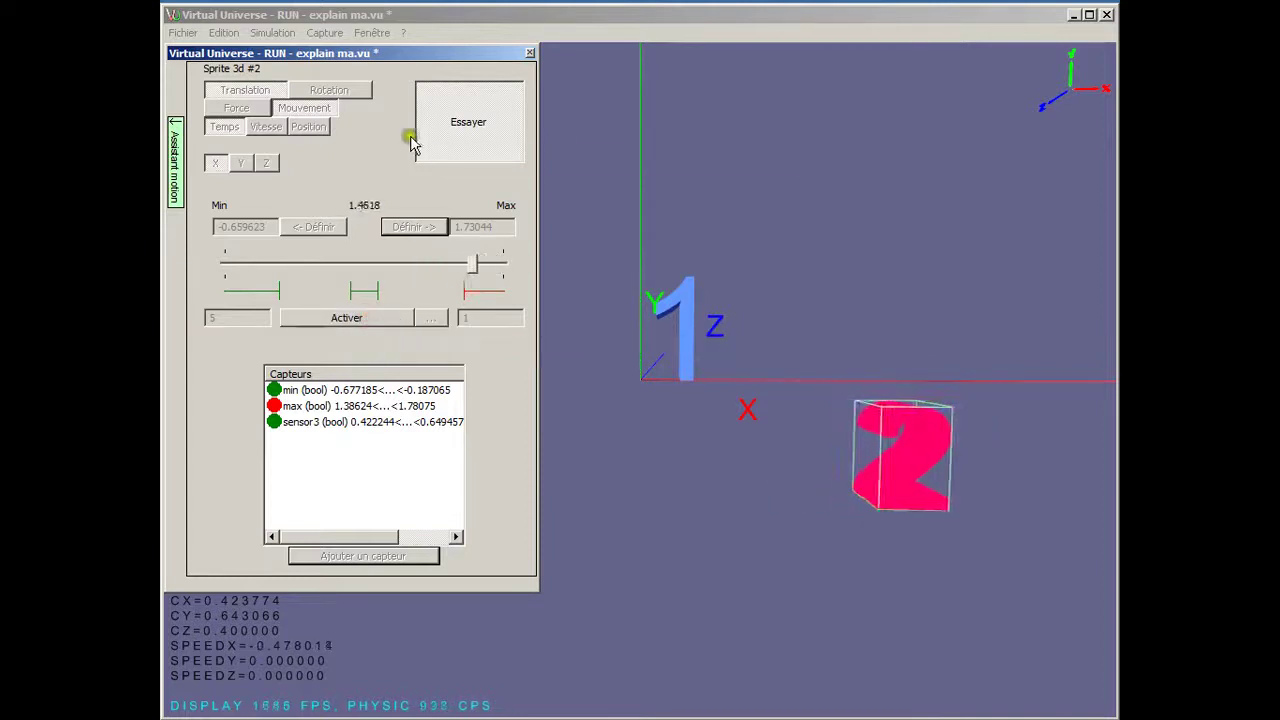
click(456, 122)
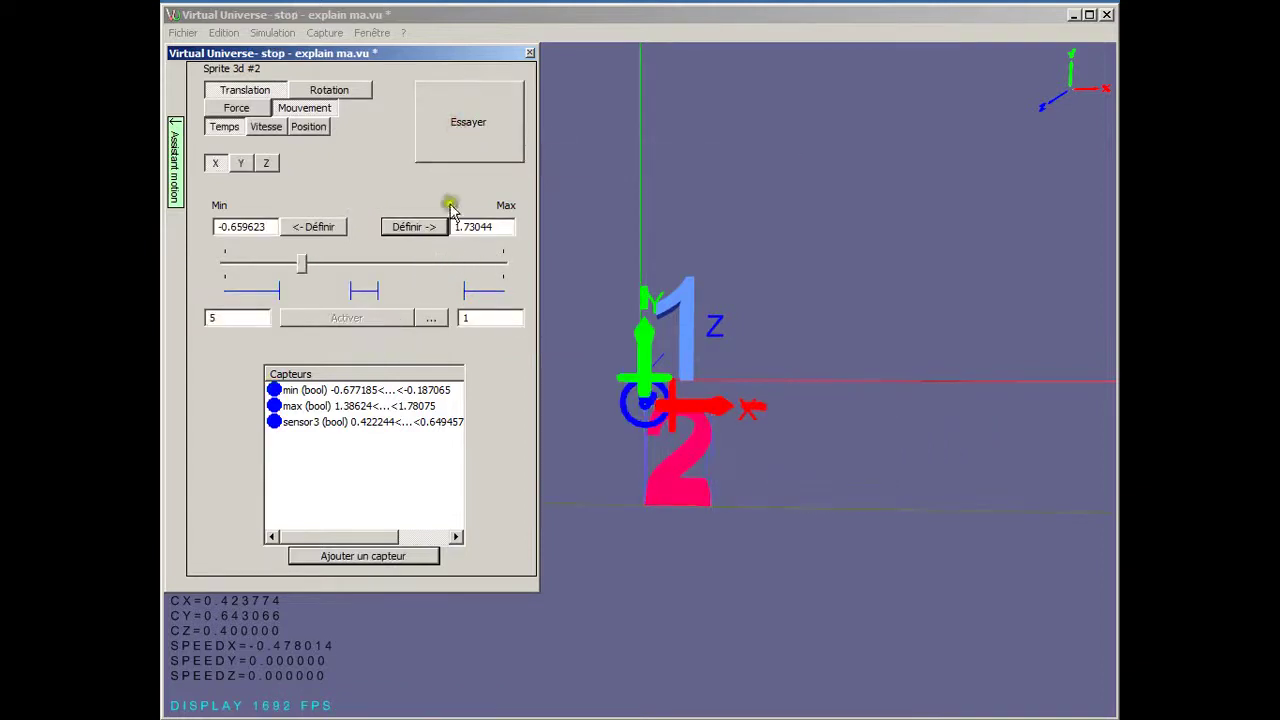
Change the time-based movement's command type to two commands, one toward min and one toward max
click(433, 318)
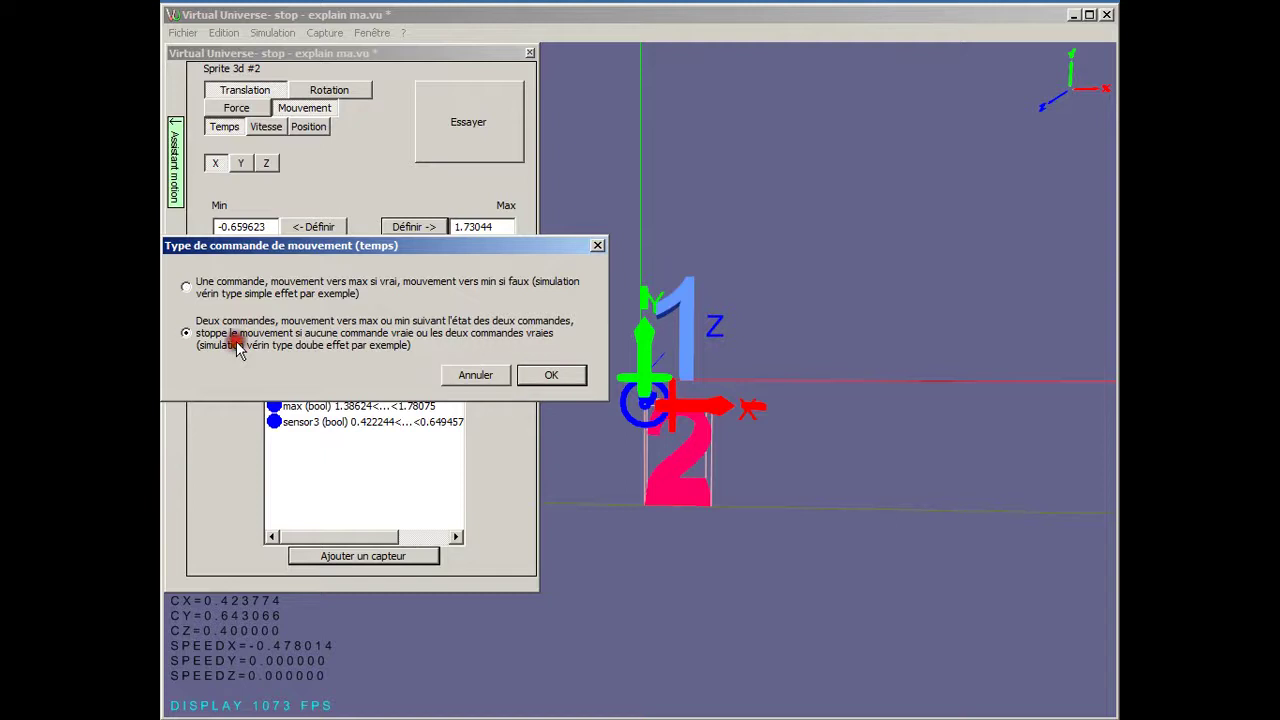
click(545, 377)
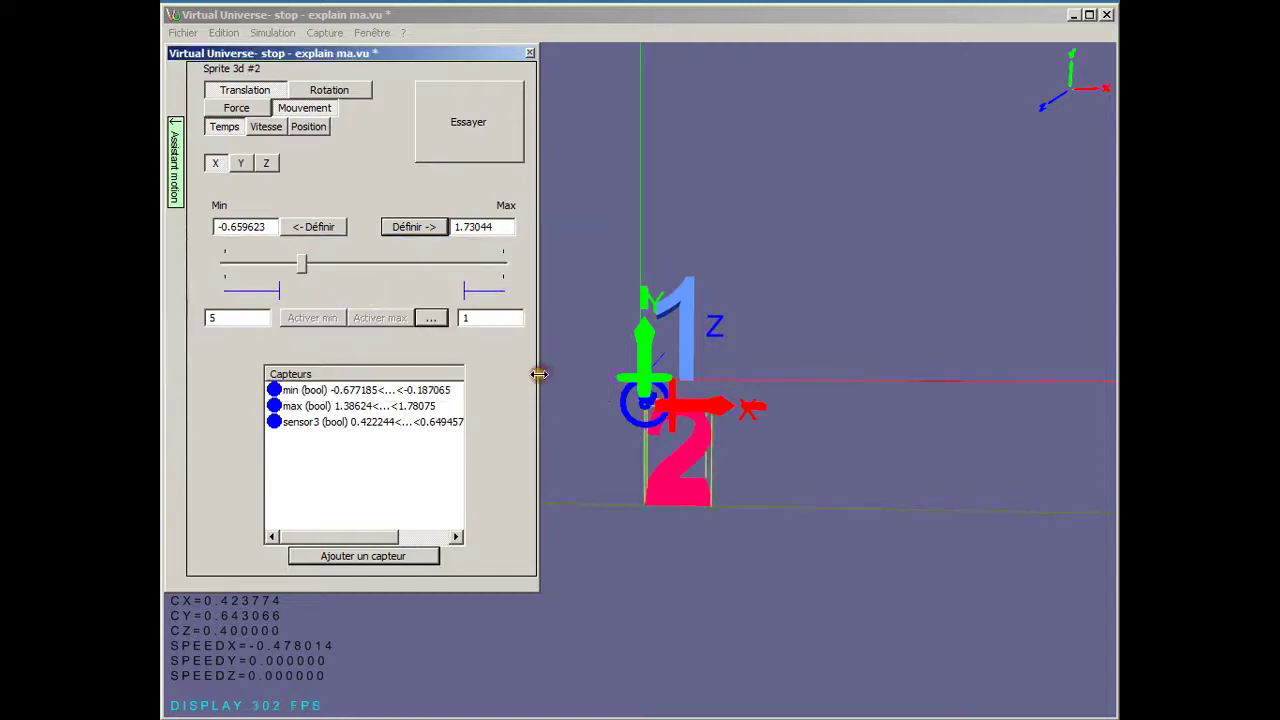
Test the two-command movement in a trial run by activating and releasing the min and max commands
click(466, 138)
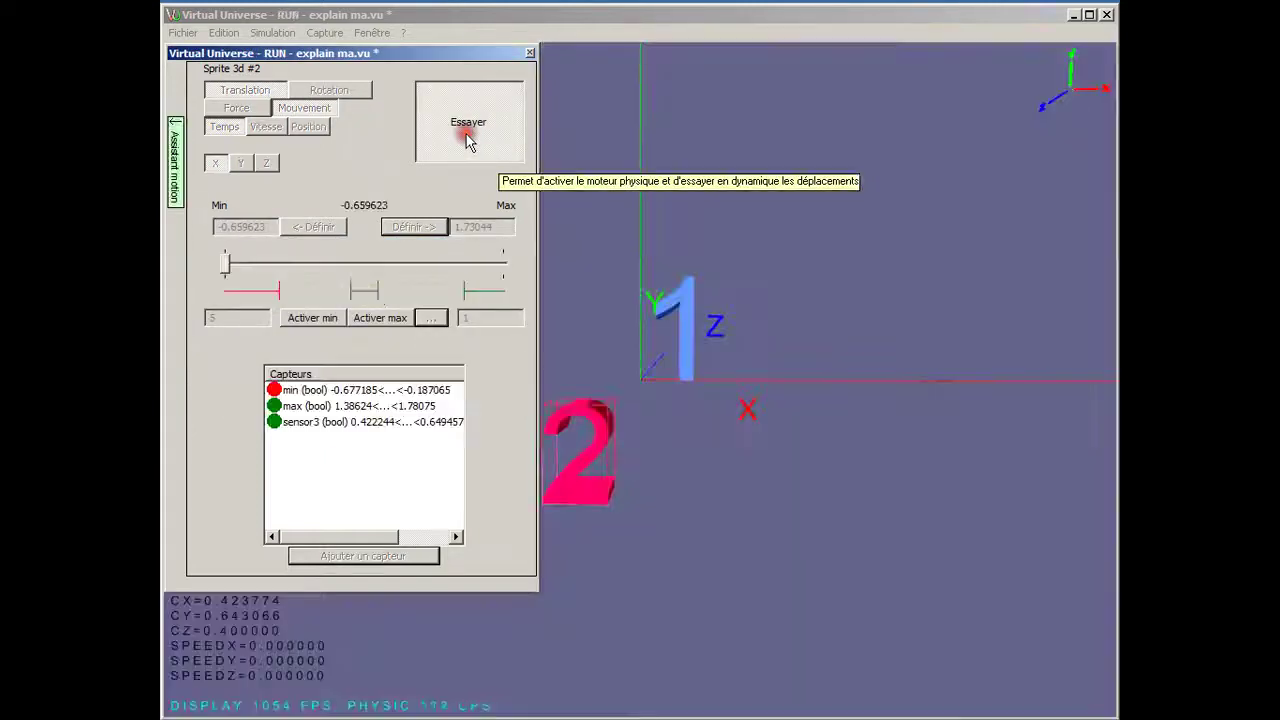
click(326, 318)
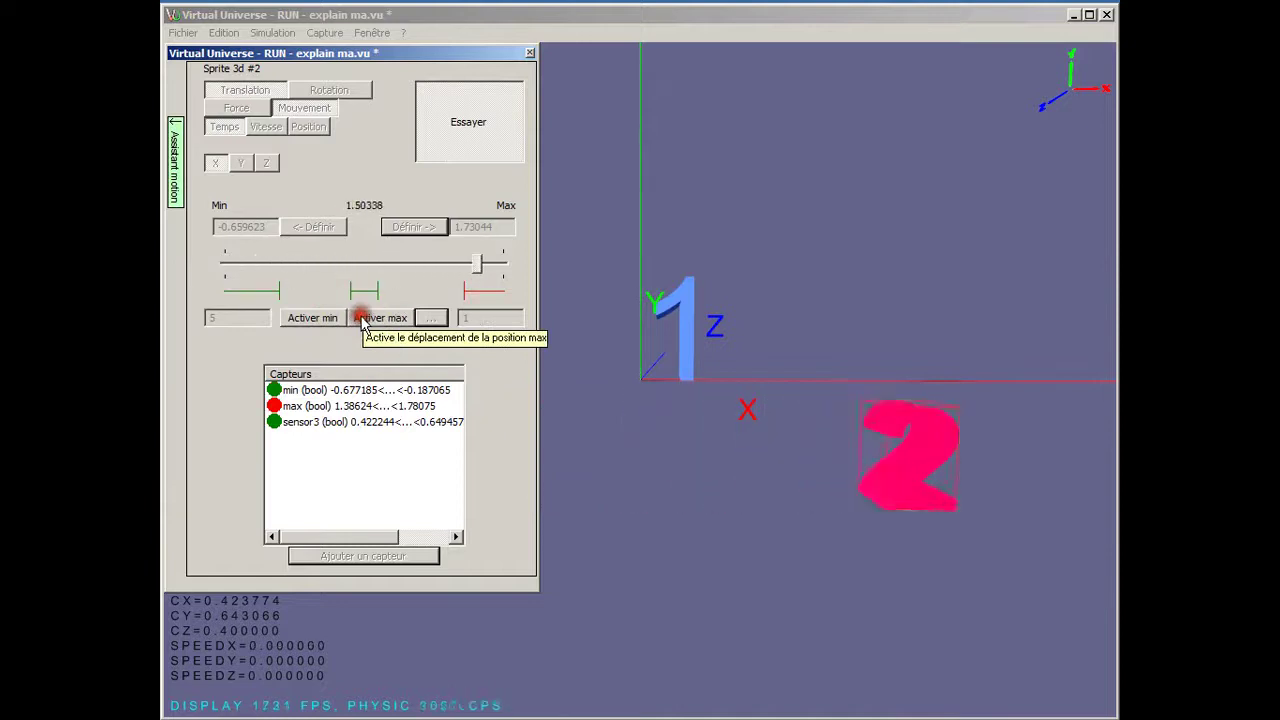
click(321, 319)
click(321, 319)
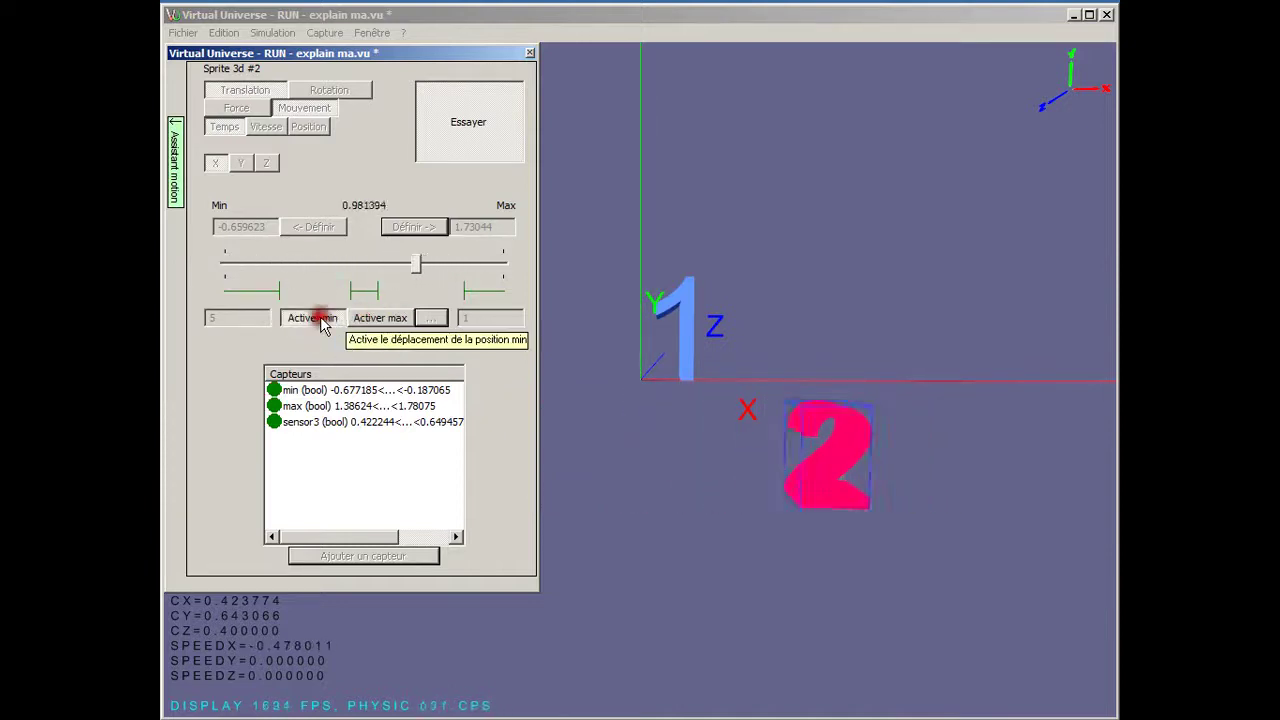
click(321, 320)
click(375, 318)
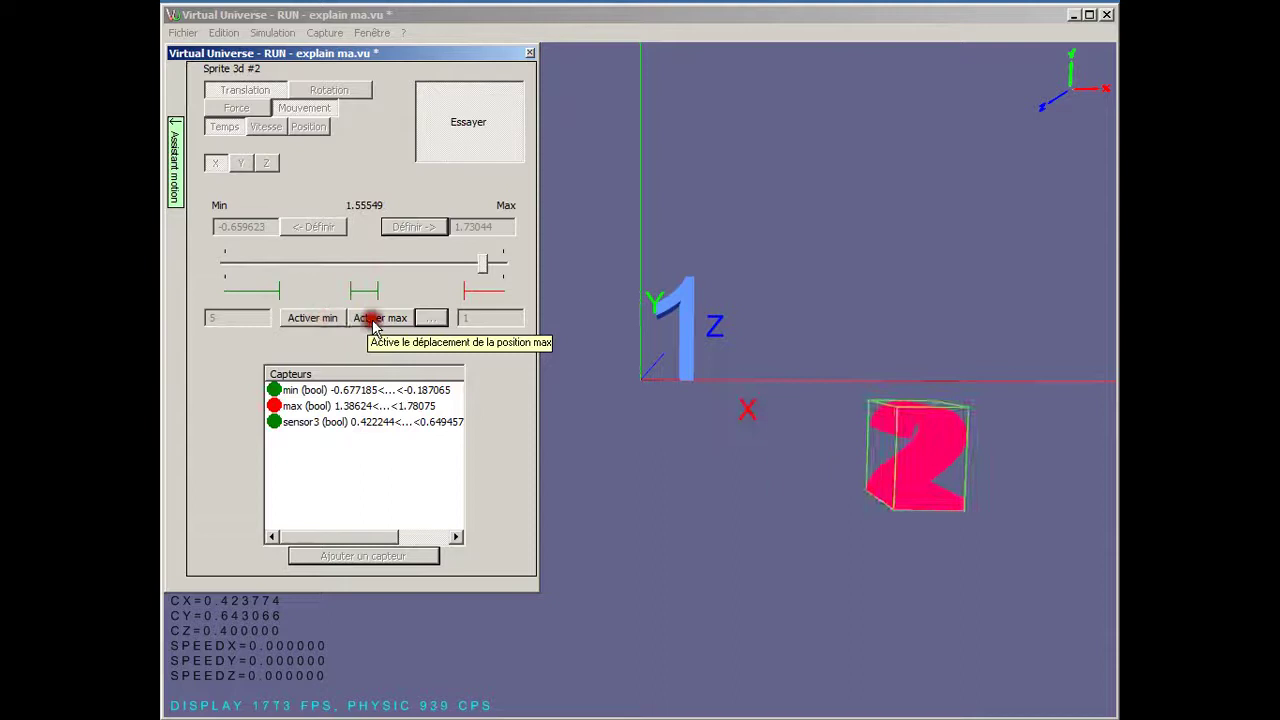
Activate the travel toward min once more and end the trial run
click(316, 318)
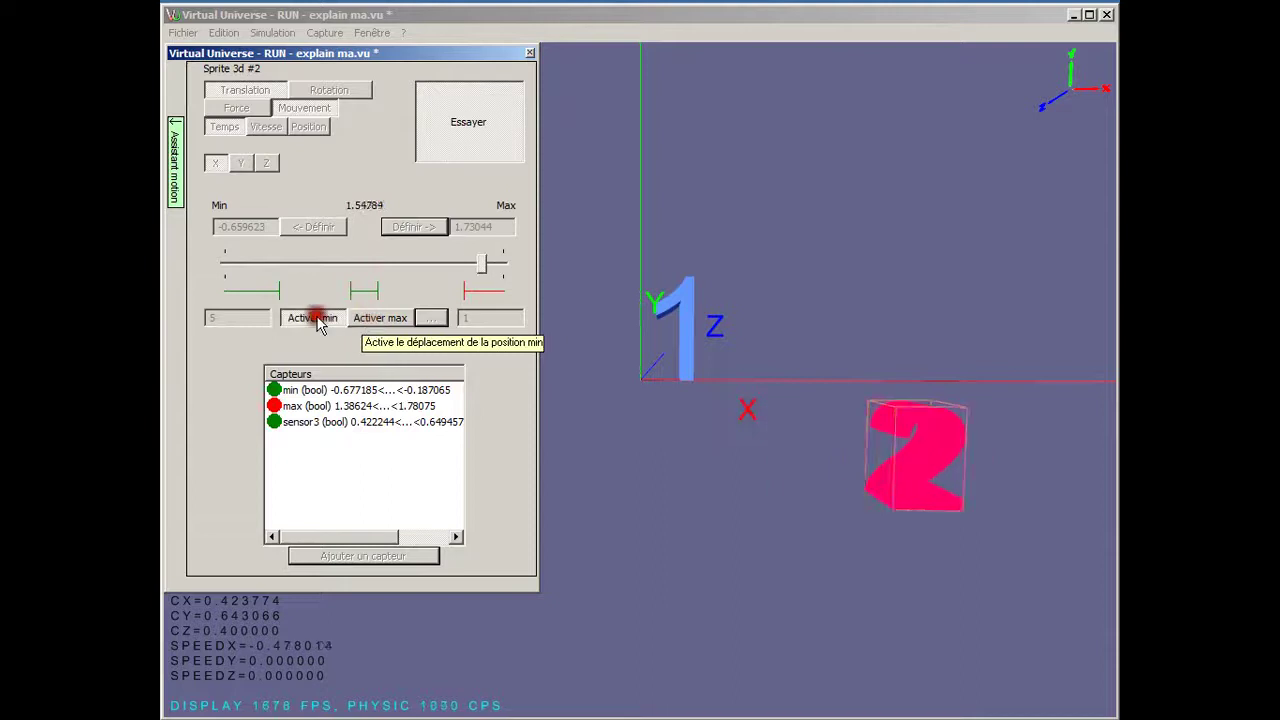
click(442, 134)
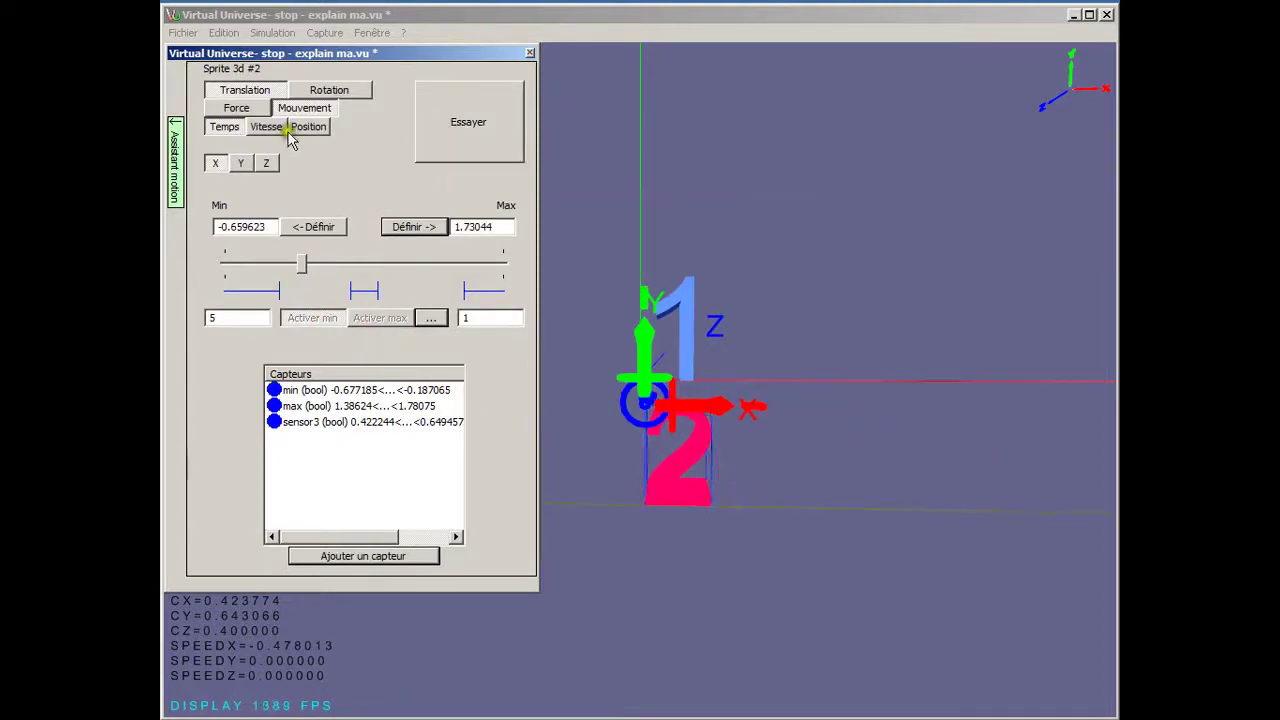
Switch the movement to speed-based control (Vitesse), start a trial run, vary the speed toward min and then set it to 2
click(260, 128)
click(443, 138)
click(278, 320)
drag(278, 322, 249, 322)
double_click(390, 318)
text(2)
key(Return)
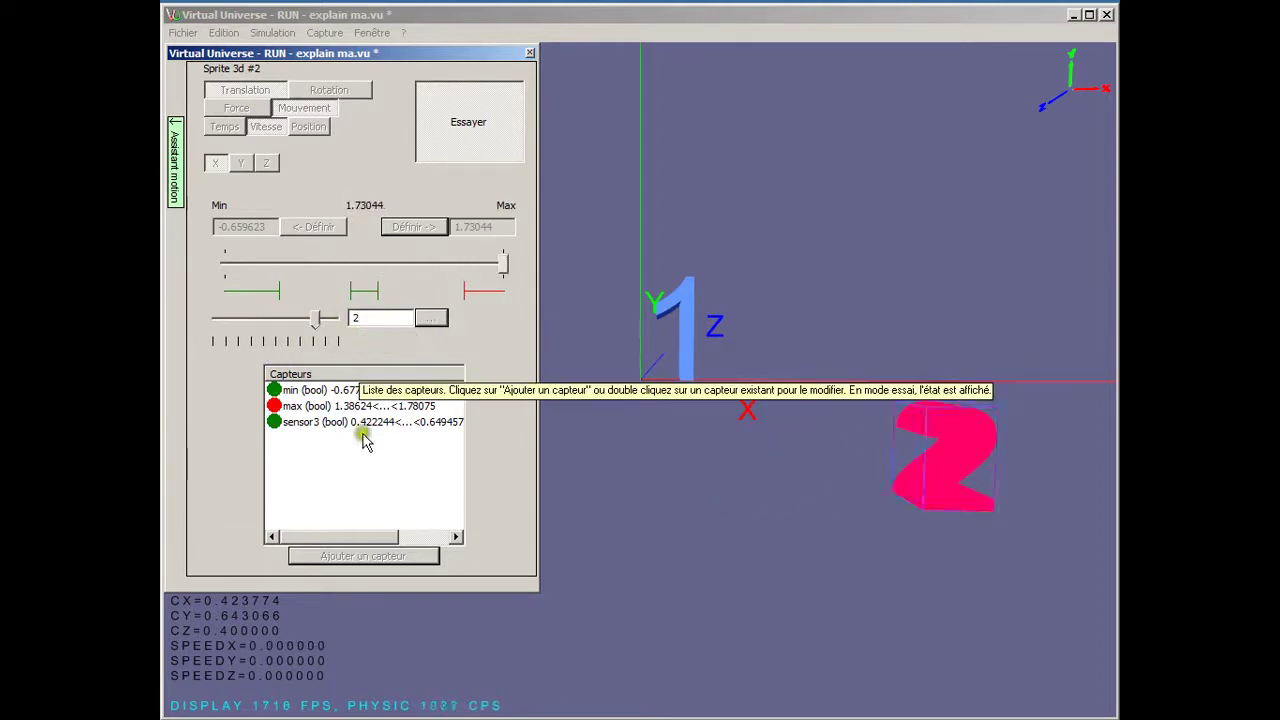
Set the trial speed to -1 to send the sprite back toward min, and end the trial run
double_click(356, 316)
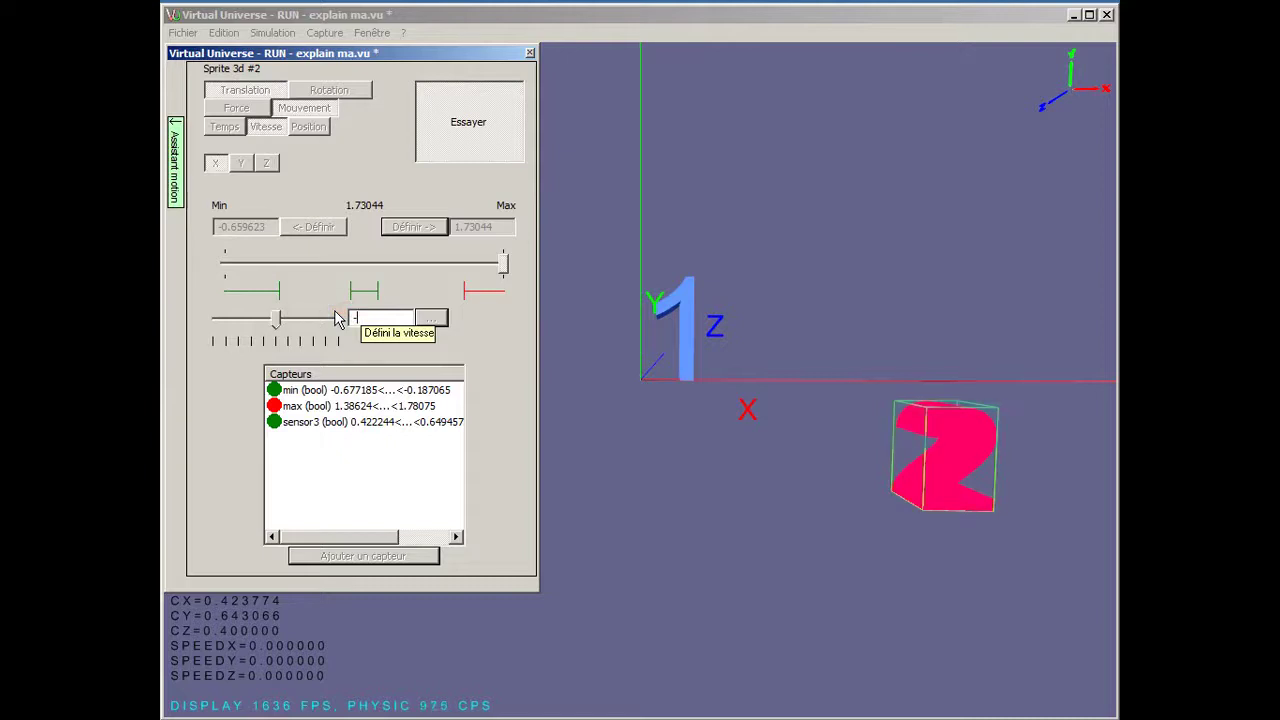
text(-1)
key(Return)
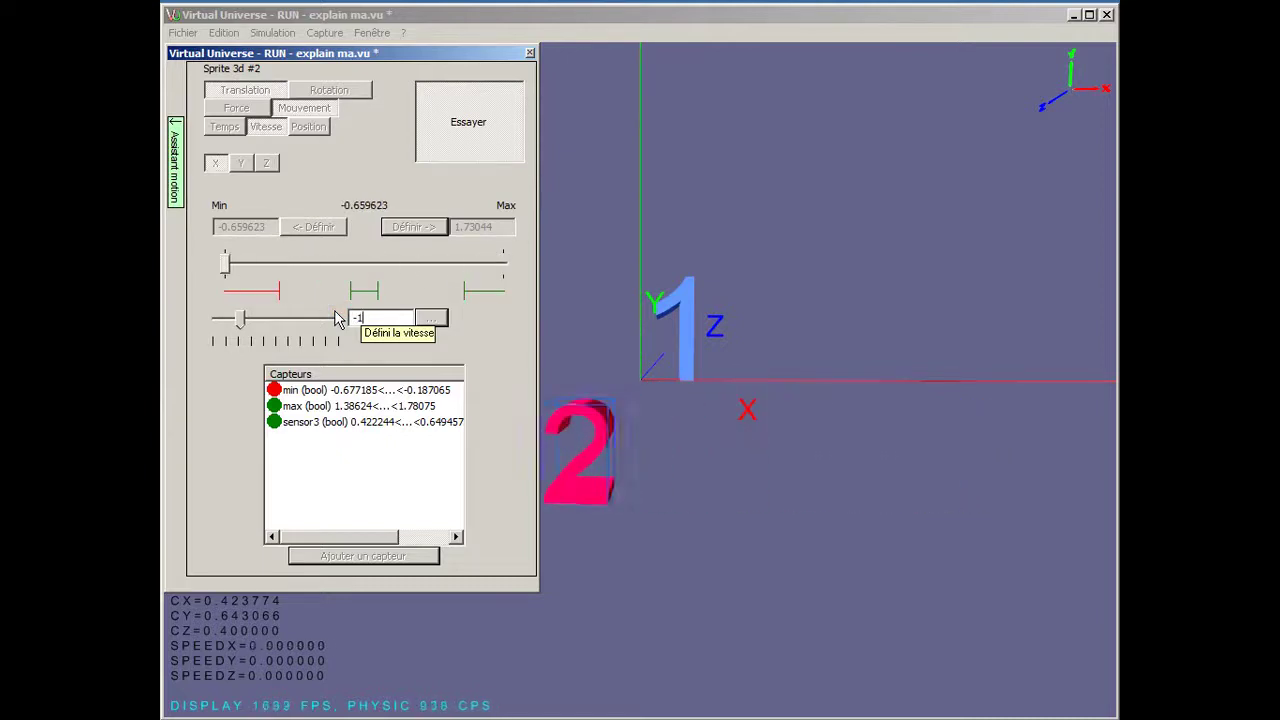
click(459, 150)
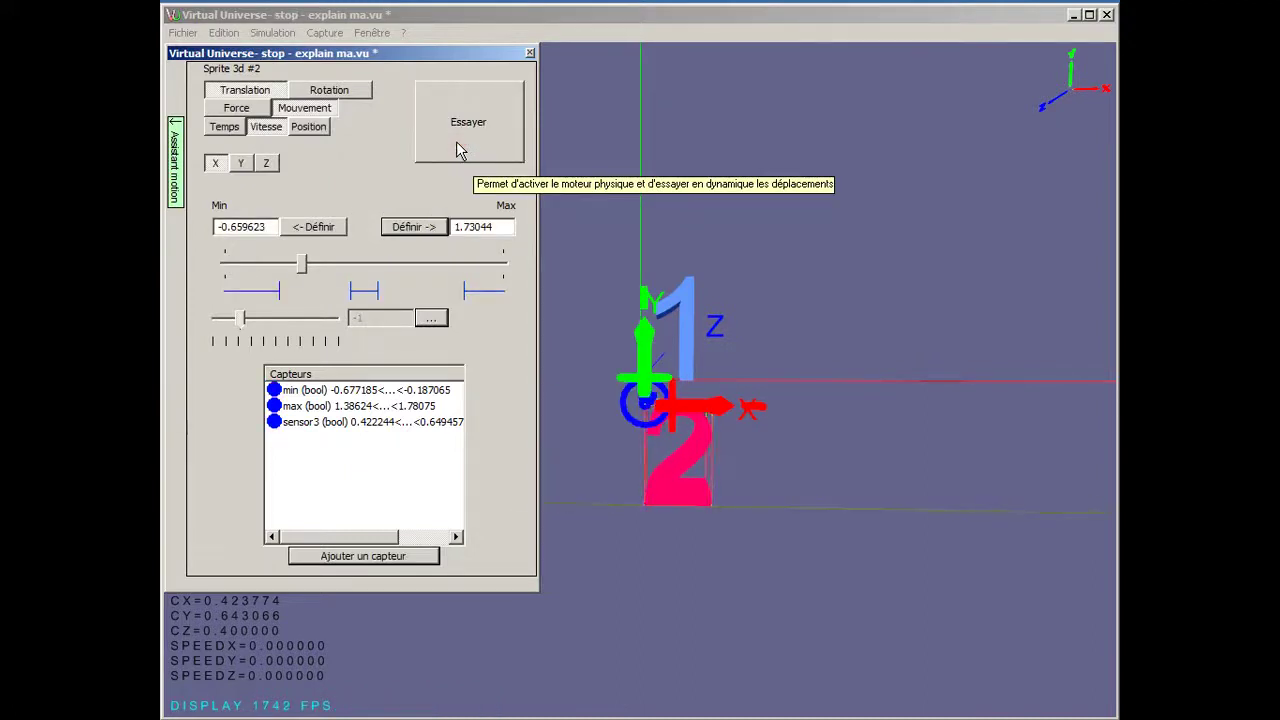
Change the speed command type to predefined speeds and add pvav at 0.1 and pvar at -0.1
click(431, 317)
click(270, 254)
click(360, 388)
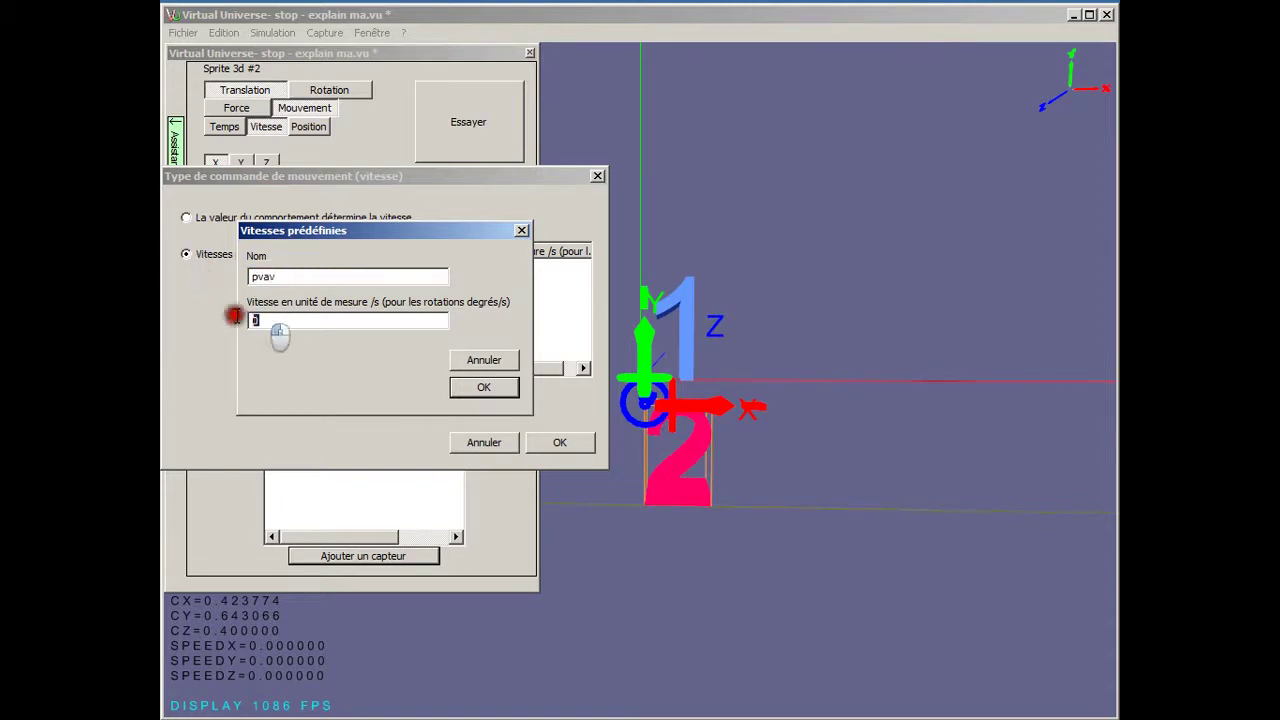
click(471, 389)
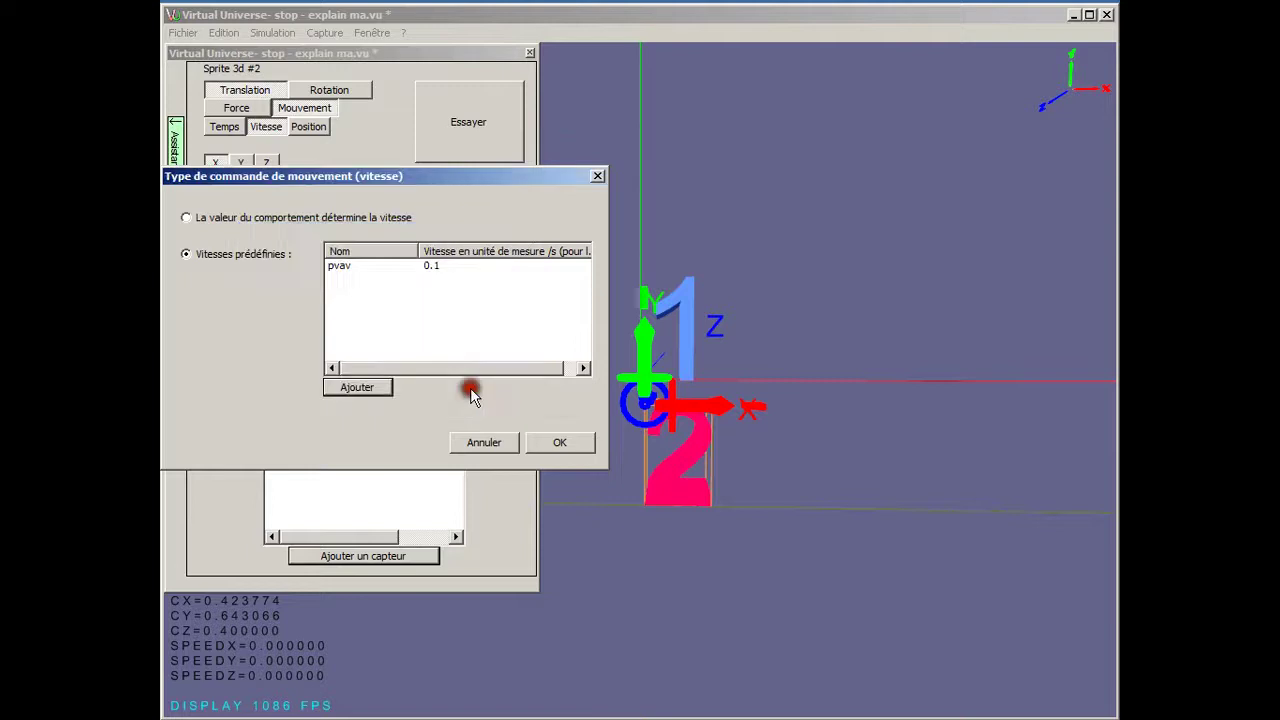
click(357, 387)
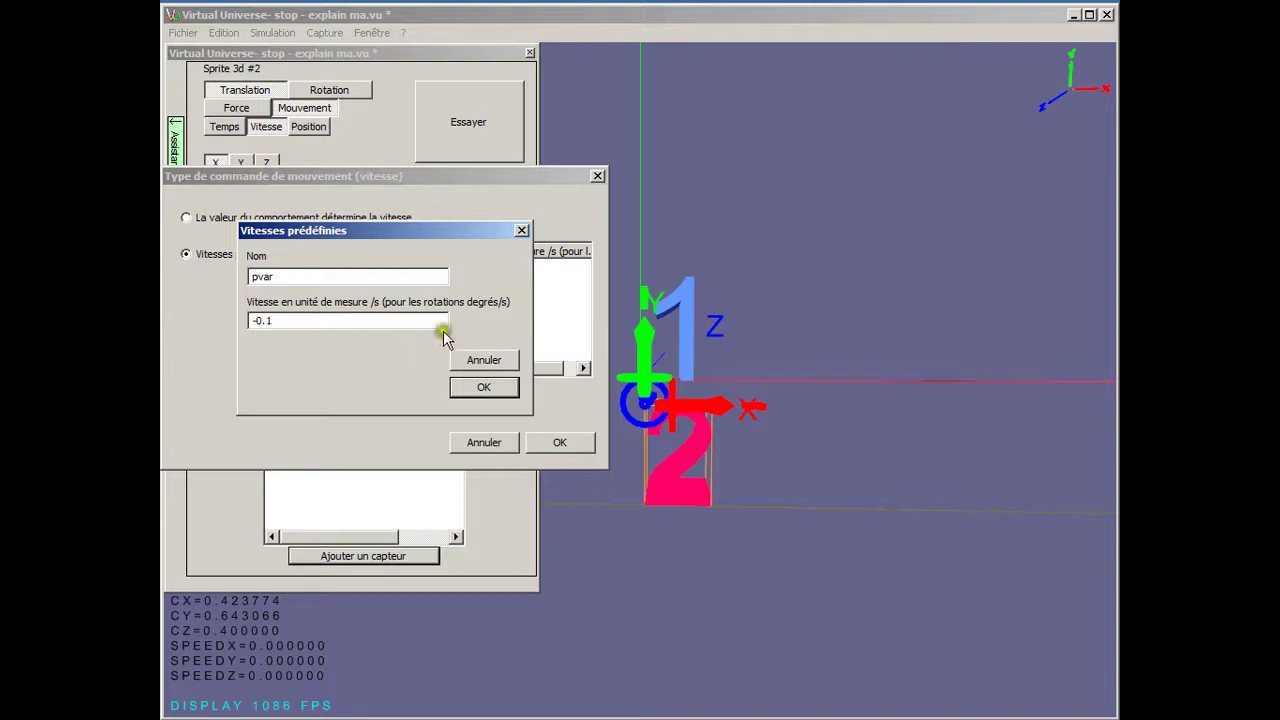
click(476, 394)
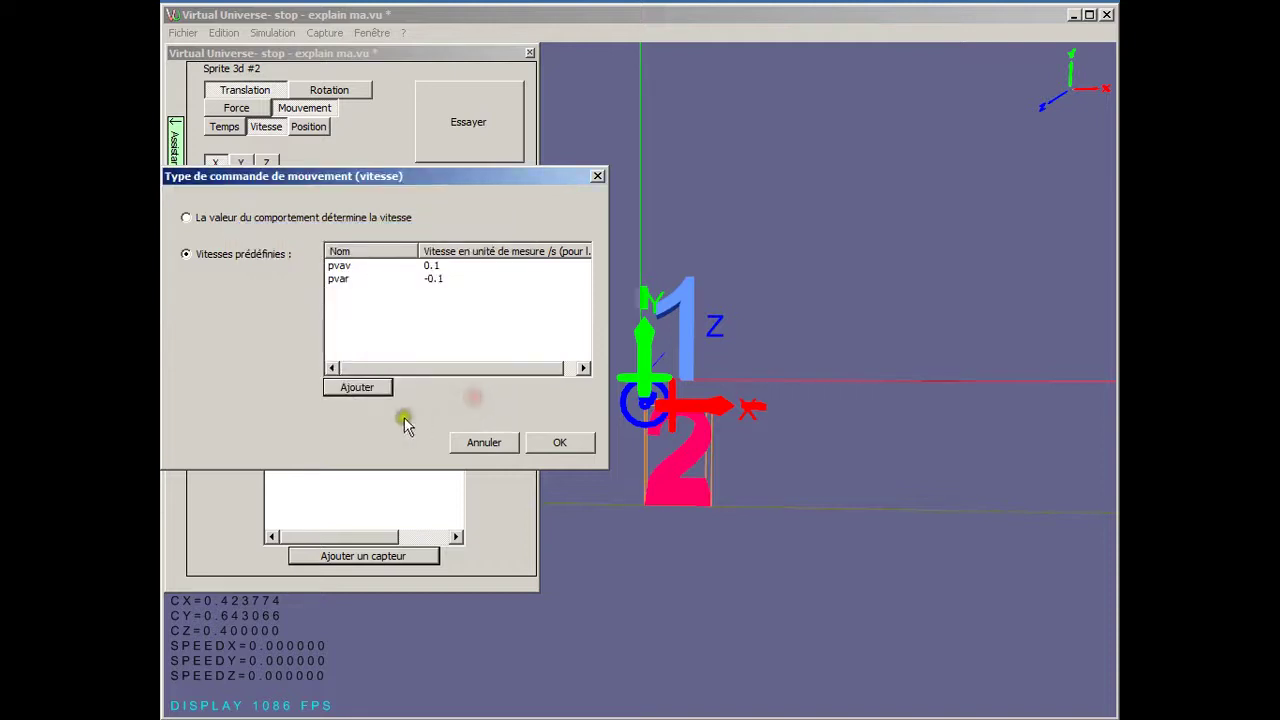
Add the predefined speeds gvav at 1 and gvar at -1
click(347, 388)
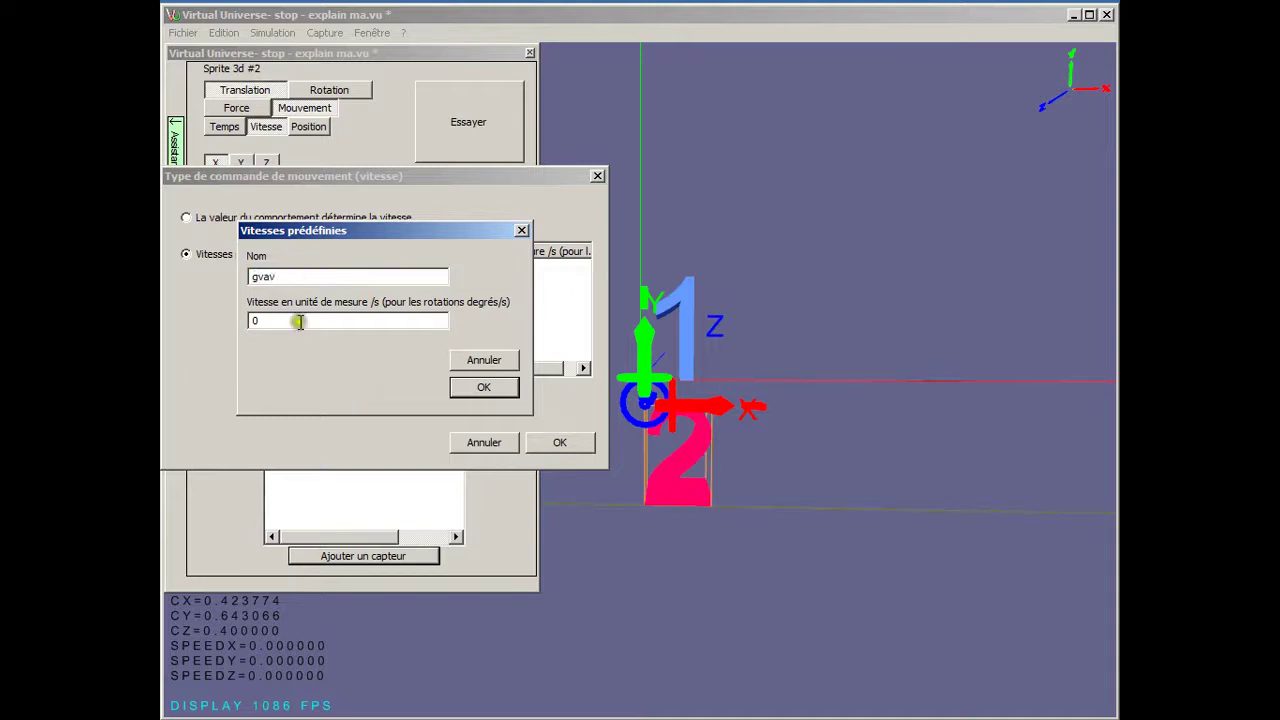
click(517, 391)
click(356, 388)
text(gvar)
double_click(255, 320)
text(-1)
click(510, 389)
Add a predefined speed named stop at 0 and accept the speed command settings
click(370, 386)
click(472, 388)
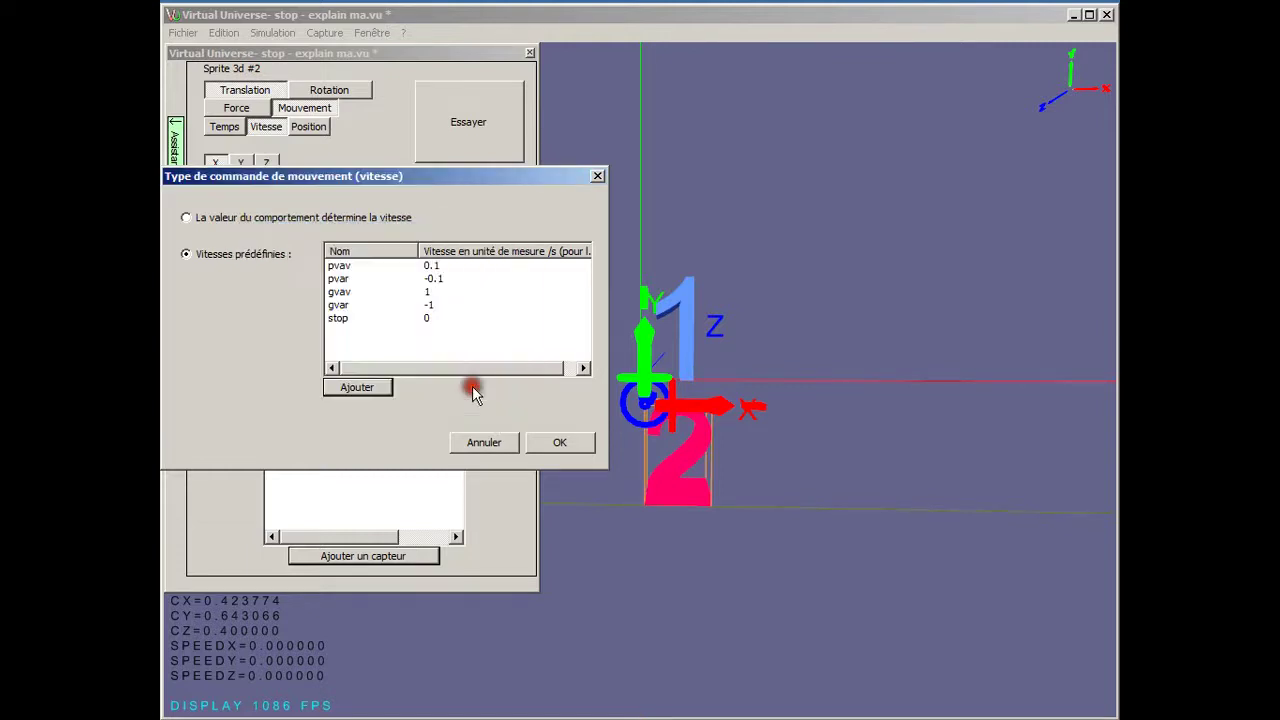
click(561, 446)
Start a trial run and apply the predefined speeds gvav, gvar and stop in turn
click(472, 135)
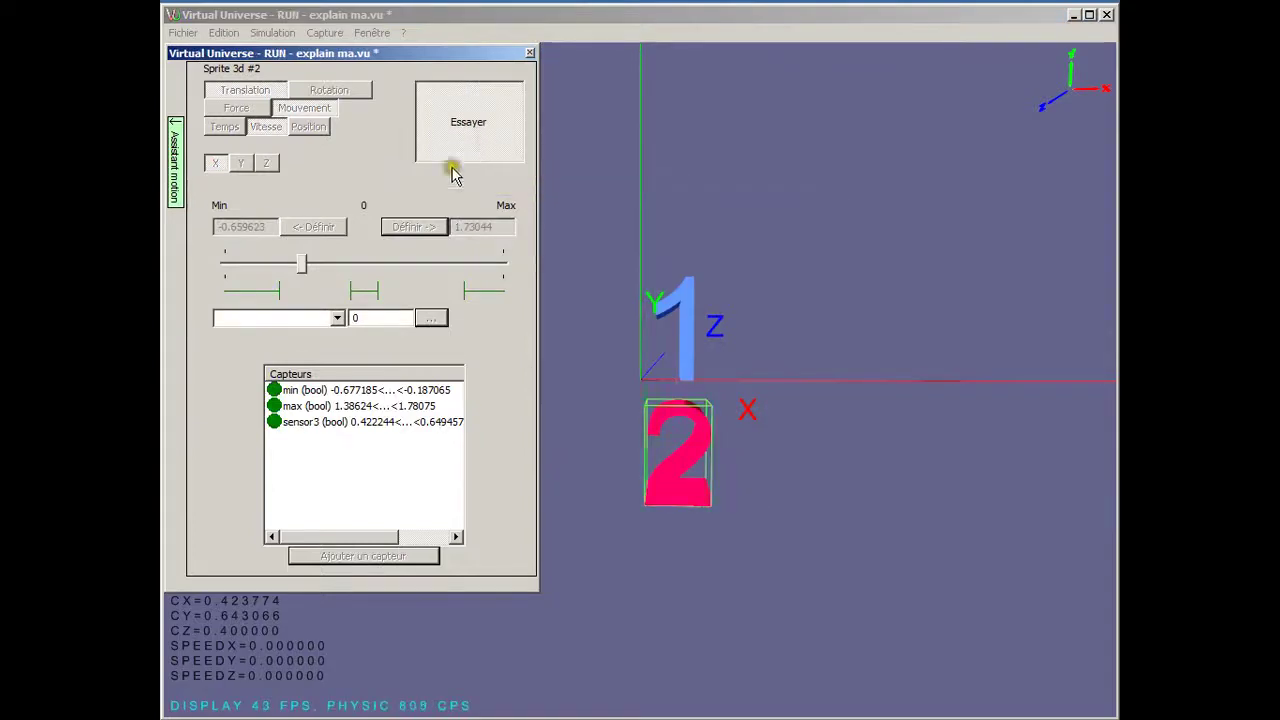
click(337, 319)
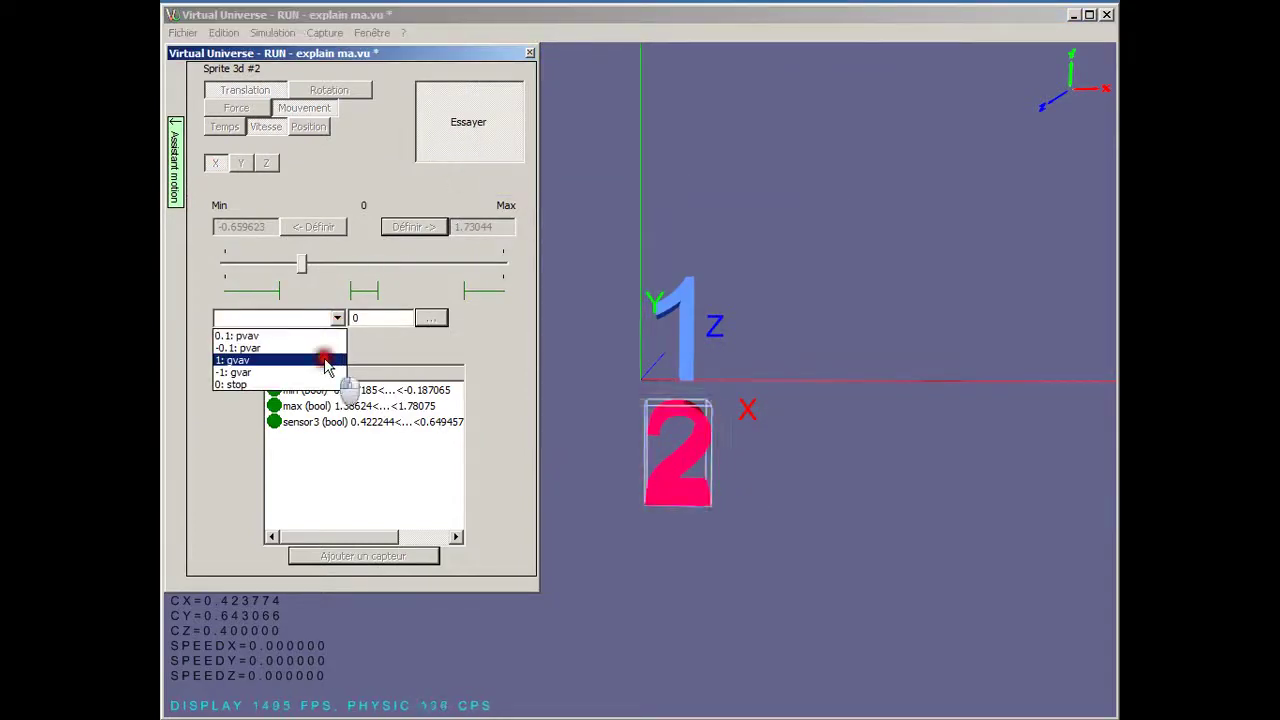
click(326, 360)
click(337, 318)
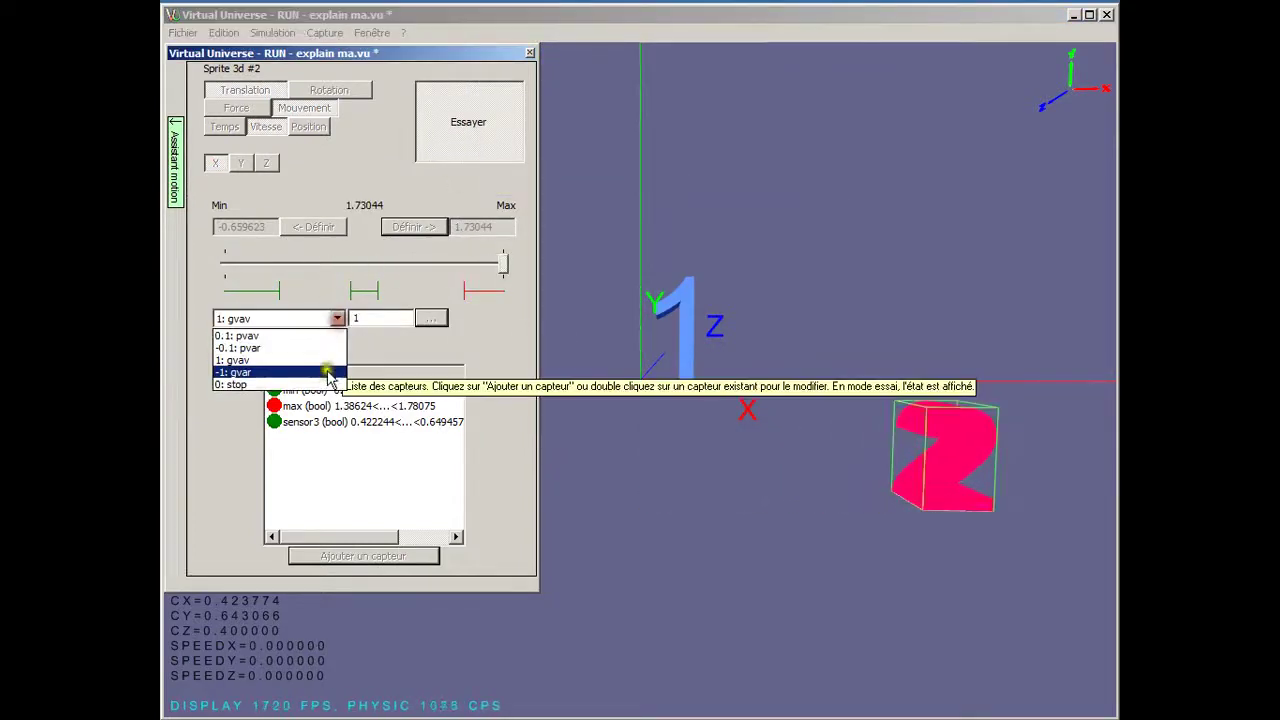
click(327, 372)
click(337, 318)
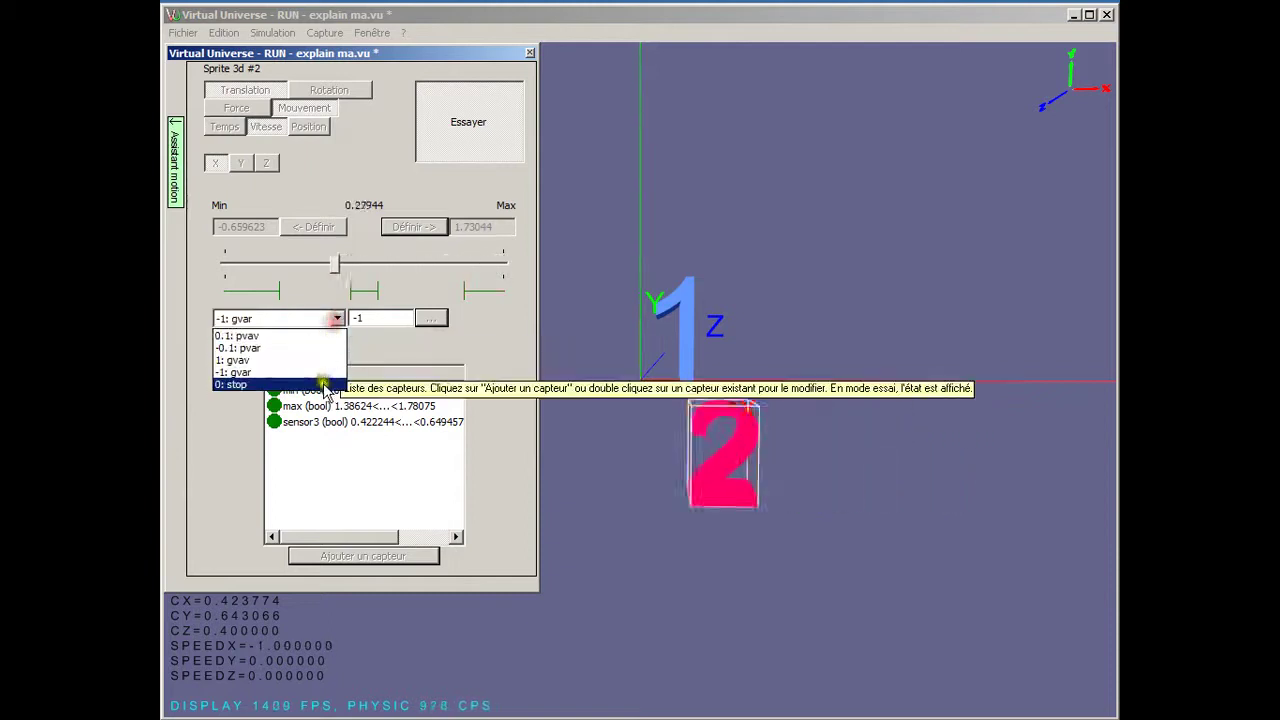
click(323, 385)
Apply the slow speeds pvav, pvar and pvav again, stop the sprite with stop, and end the trial run
click(337, 318)
click(327, 336)
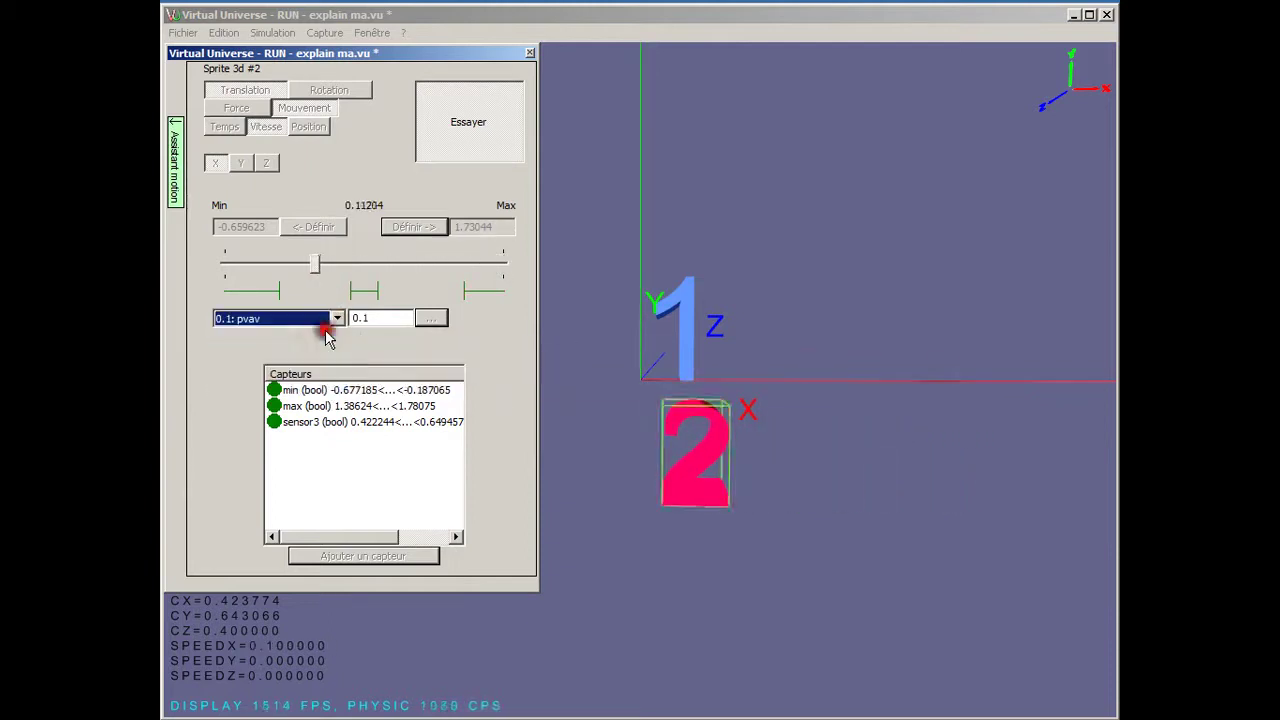
click(337, 318)
click(310, 349)
click(337, 318)
click(314, 335)
click(337, 318)
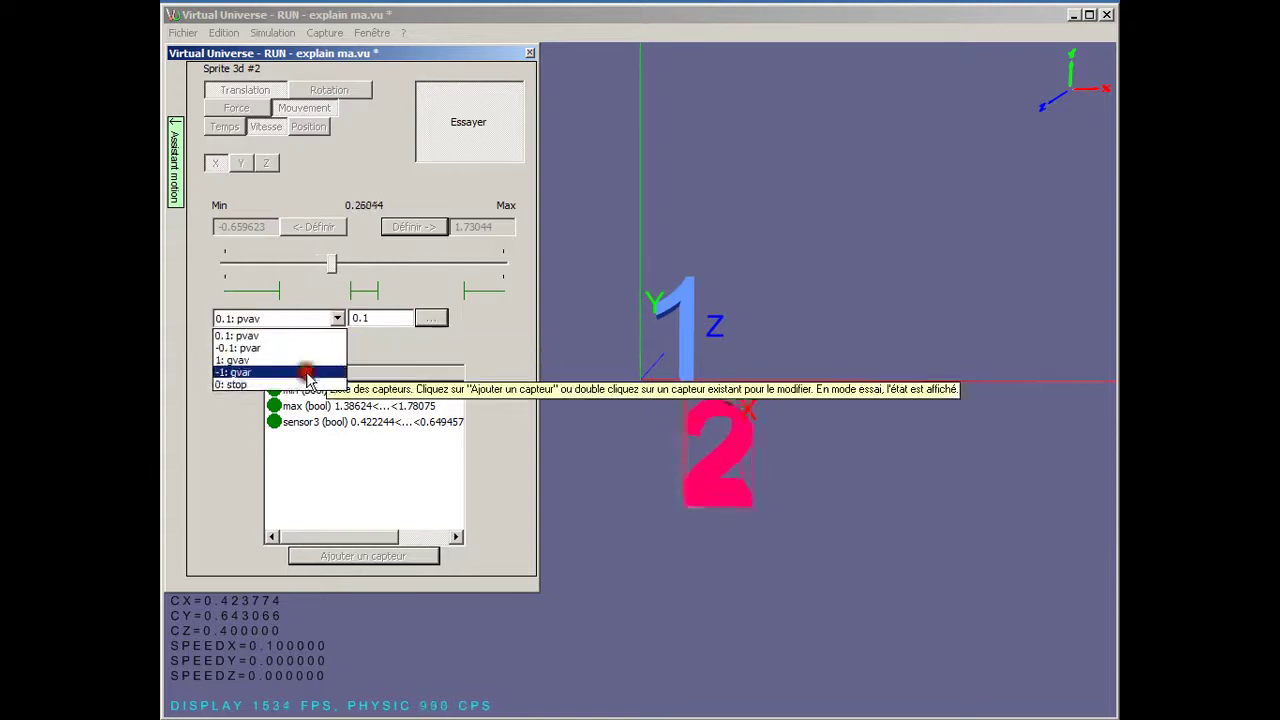
click(285, 385)
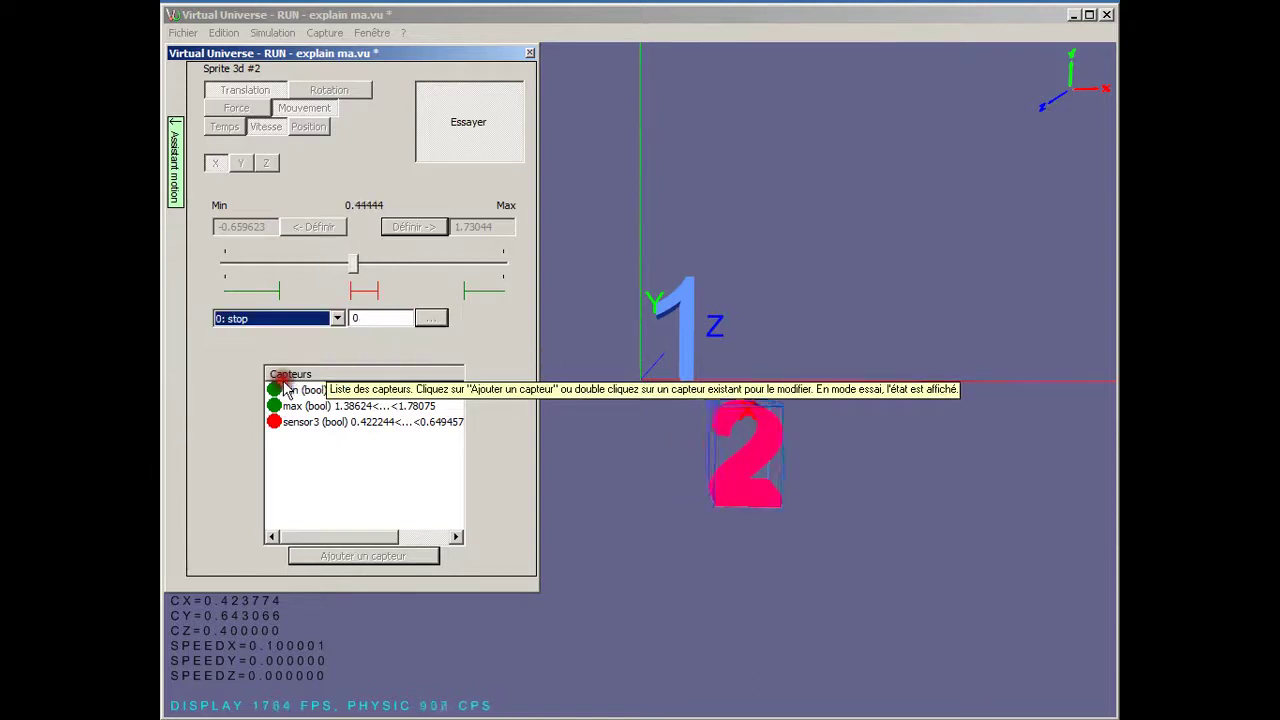
click(460, 143)
Close the motion assistant and widen the object tree so sprite 2's behaviour names are readable
click(243, 164)
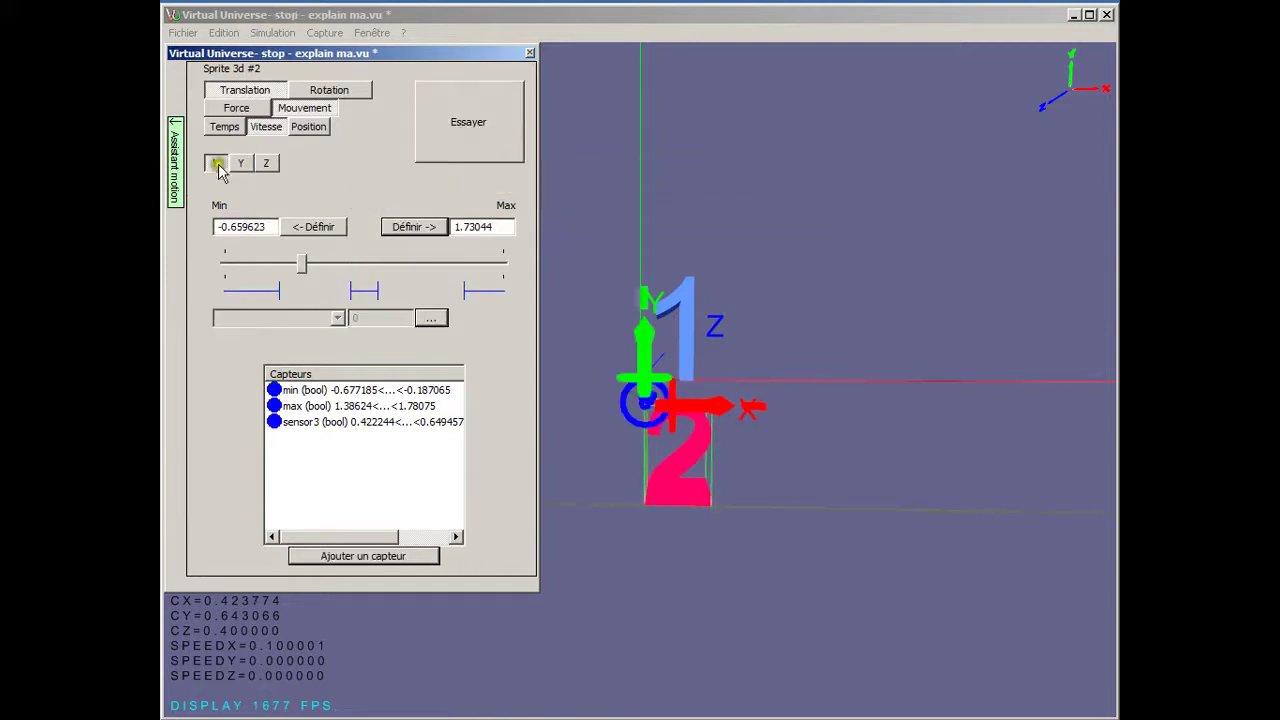
click(179, 176)
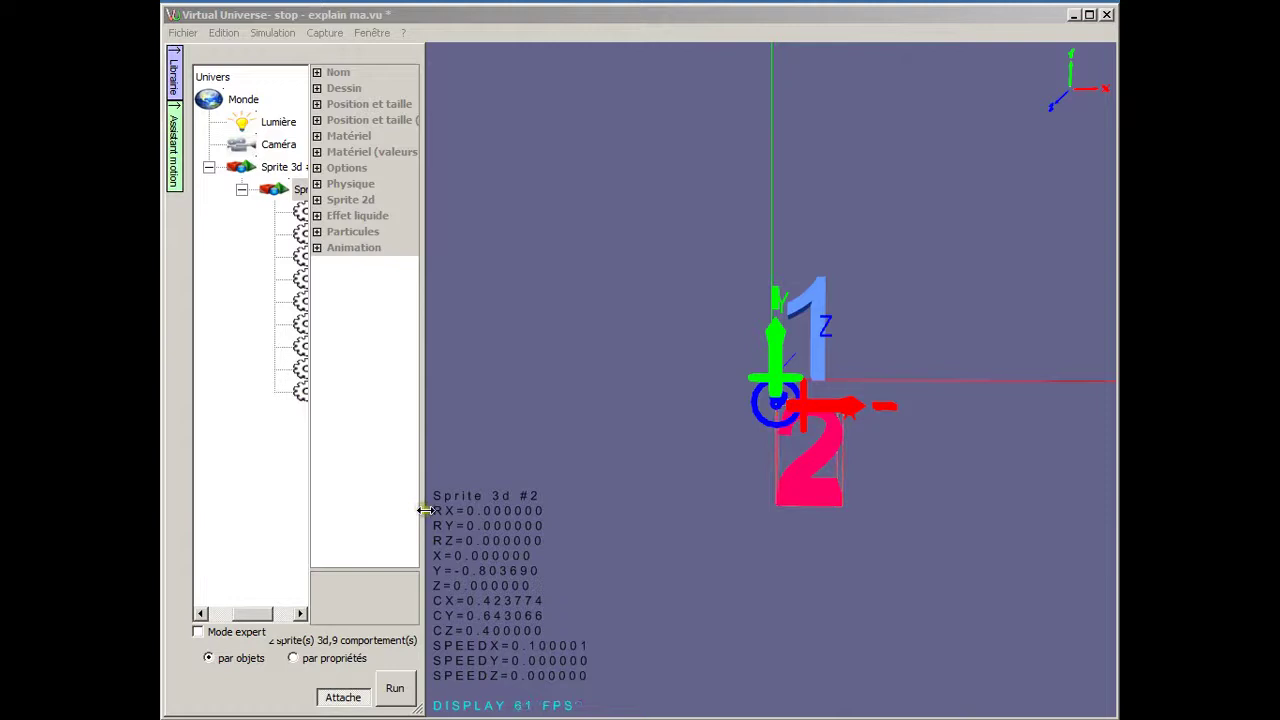
drag(424, 511, 650, 512)
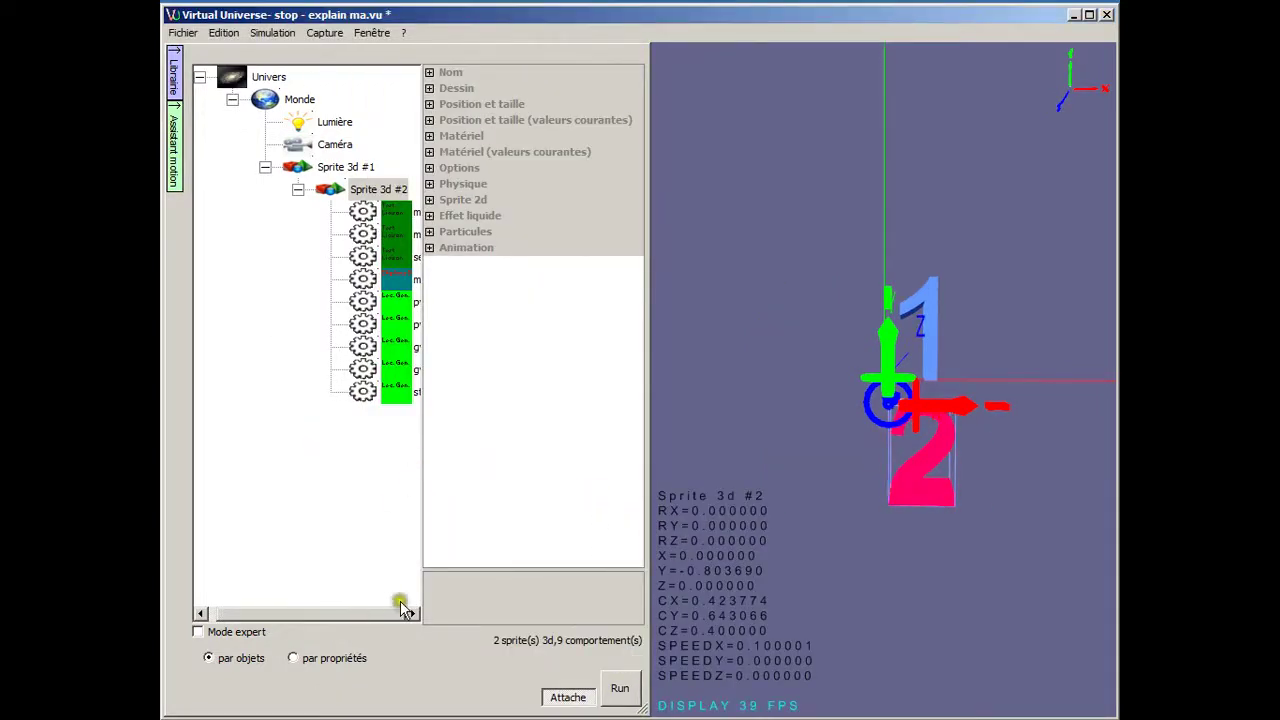
drag(421, 589, 536, 581)
Run the simulation, trigger sprite 2's gvav, gvar, pvav and stop behaviours from the object tree, and stop the simulation
click(616, 690)
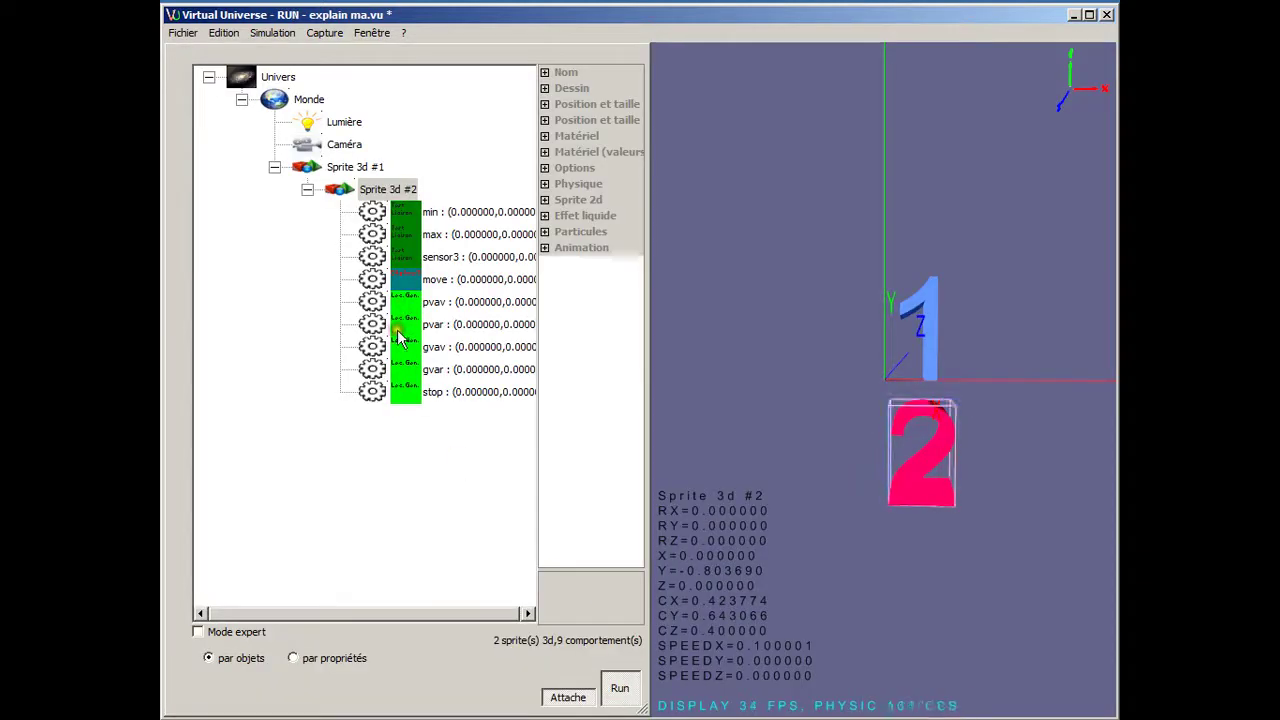
click(400, 350)
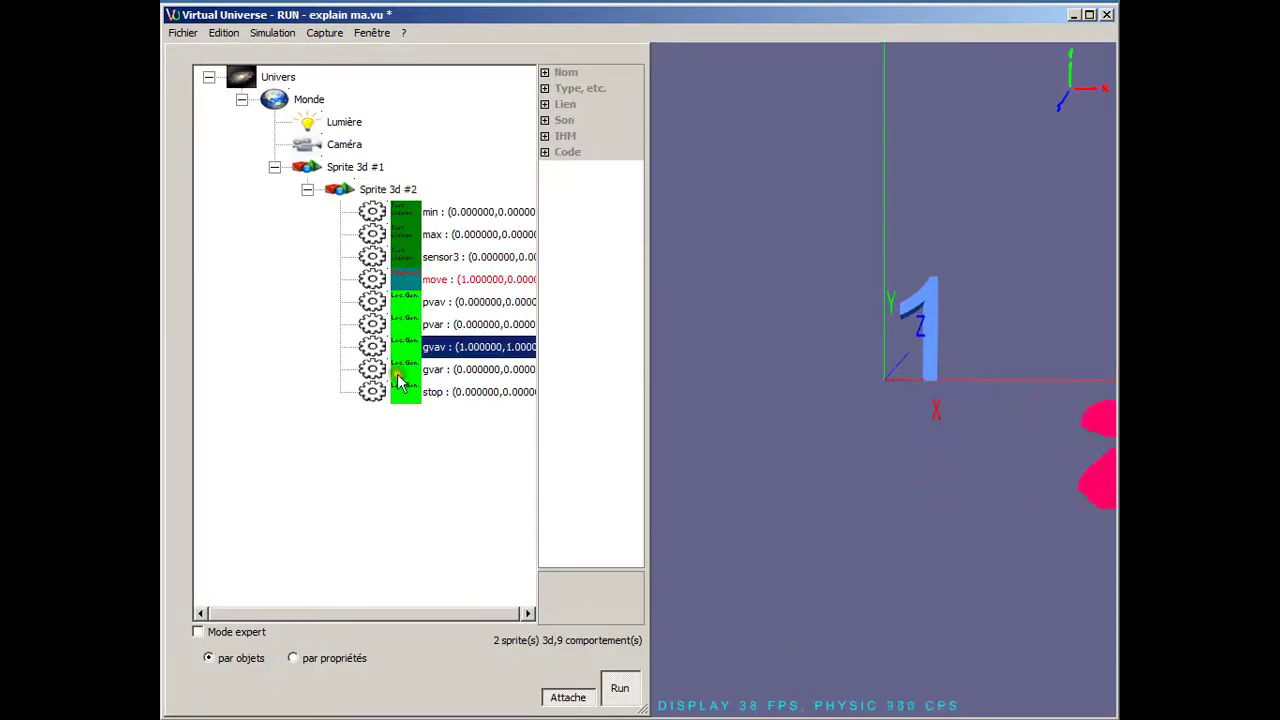
click(408, 372)
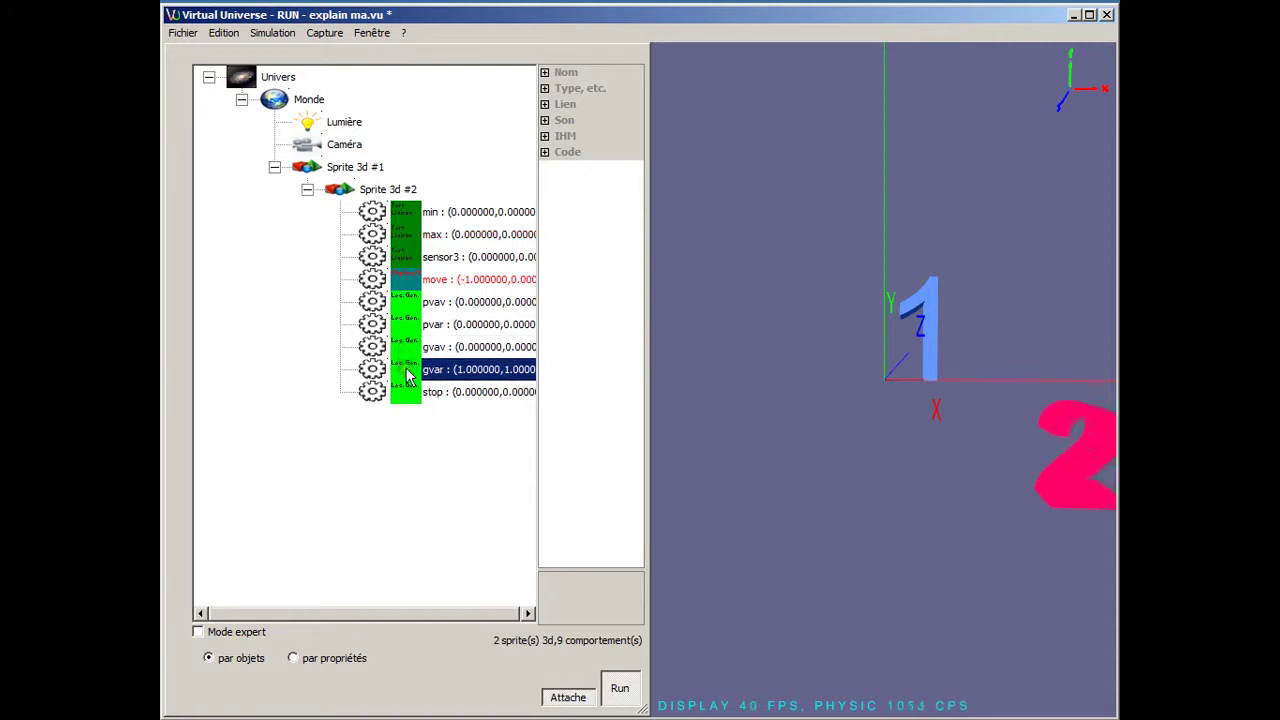
click(406, 302)
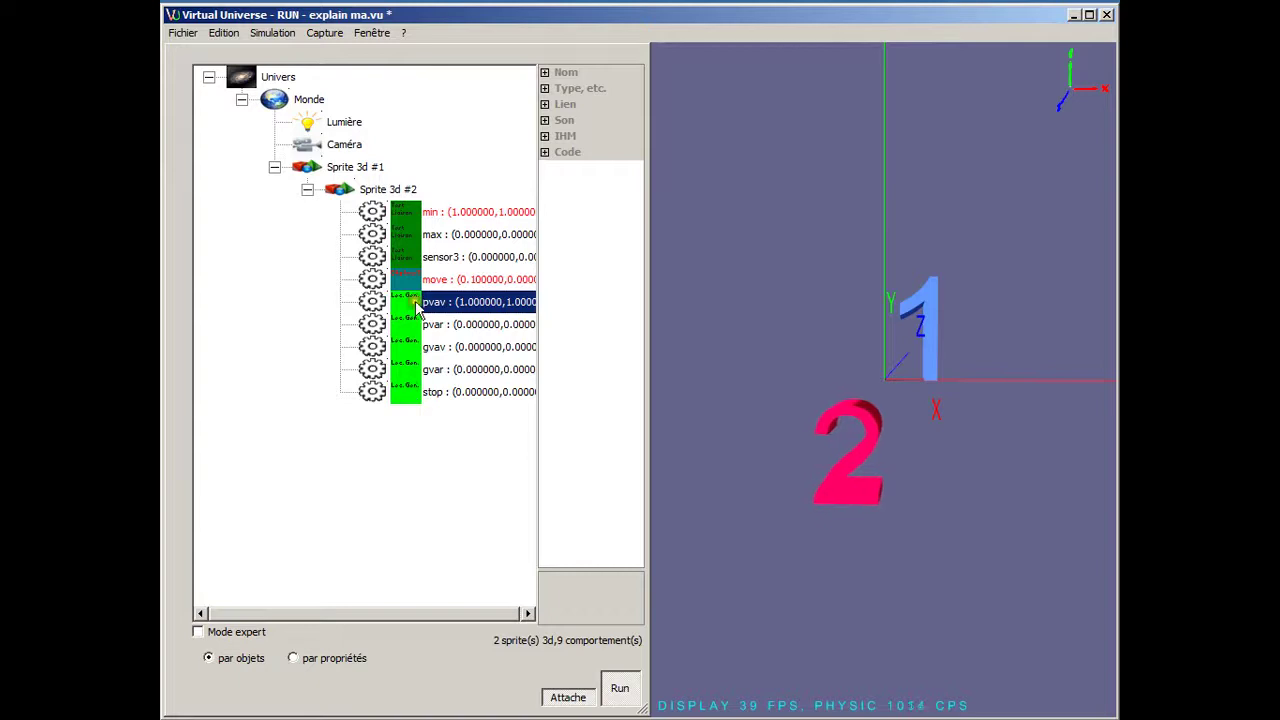
click(404, 391)
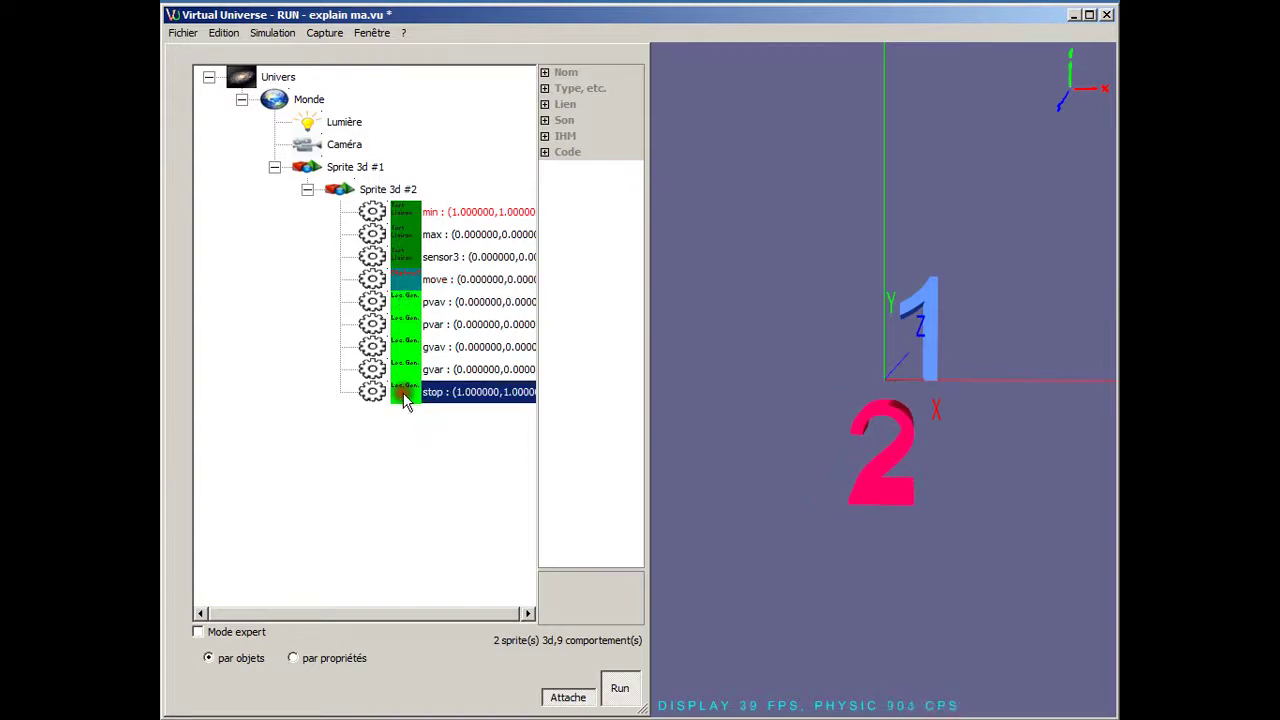
click(614, 690)
Reopen the motion assistant for Sprite 3d #2 and switch its movement to position-based control
mouse_move(175, 85)
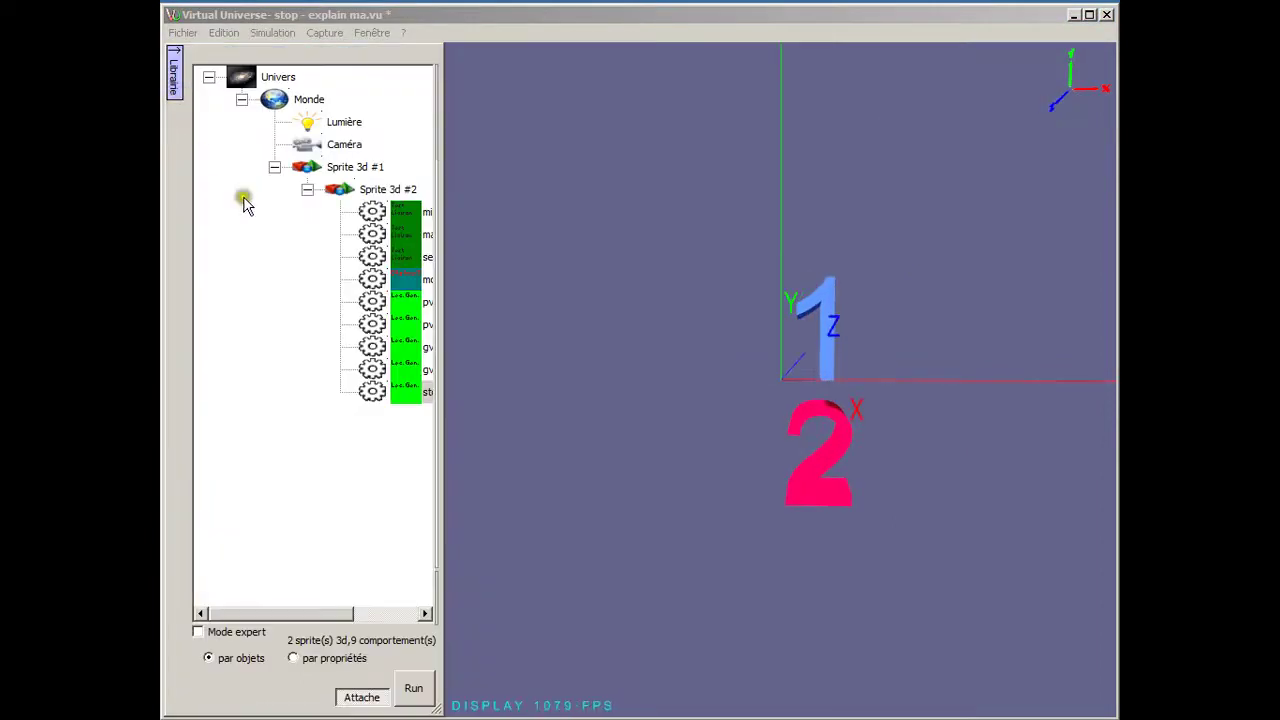
click(365, 190)
mouse_move(172, 170)
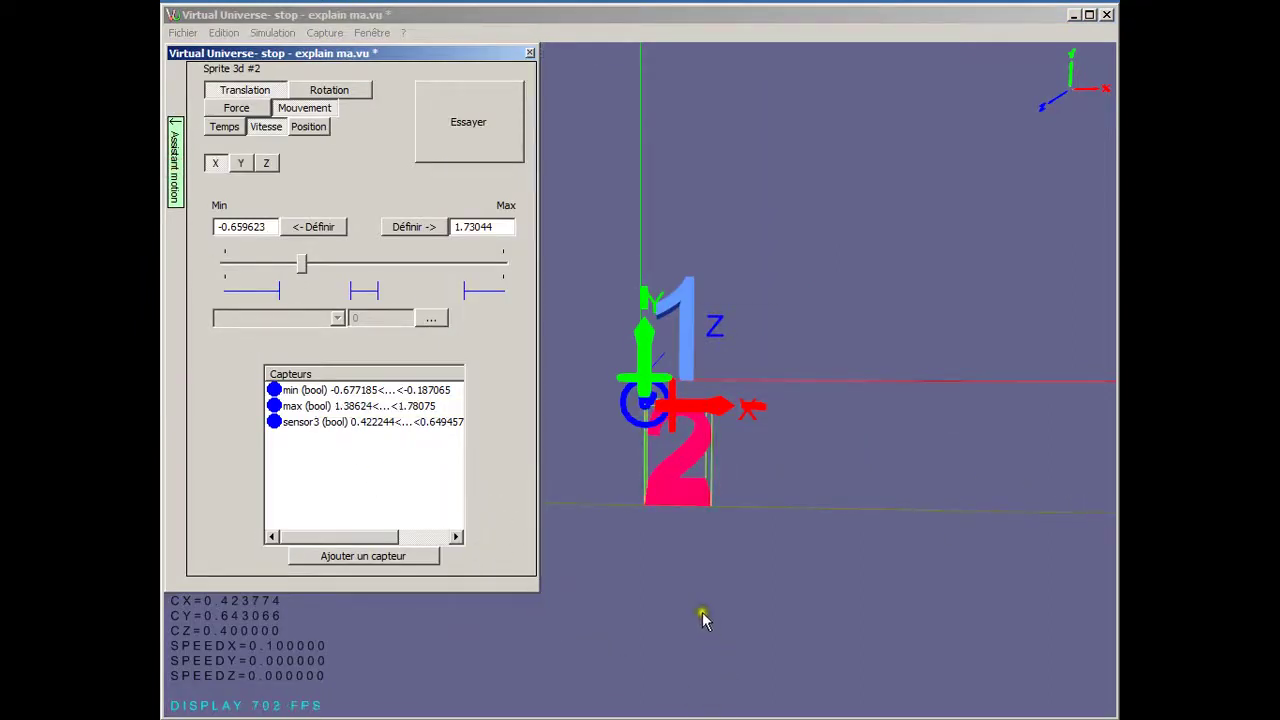
middle_drag(707, 612, 706, 617)
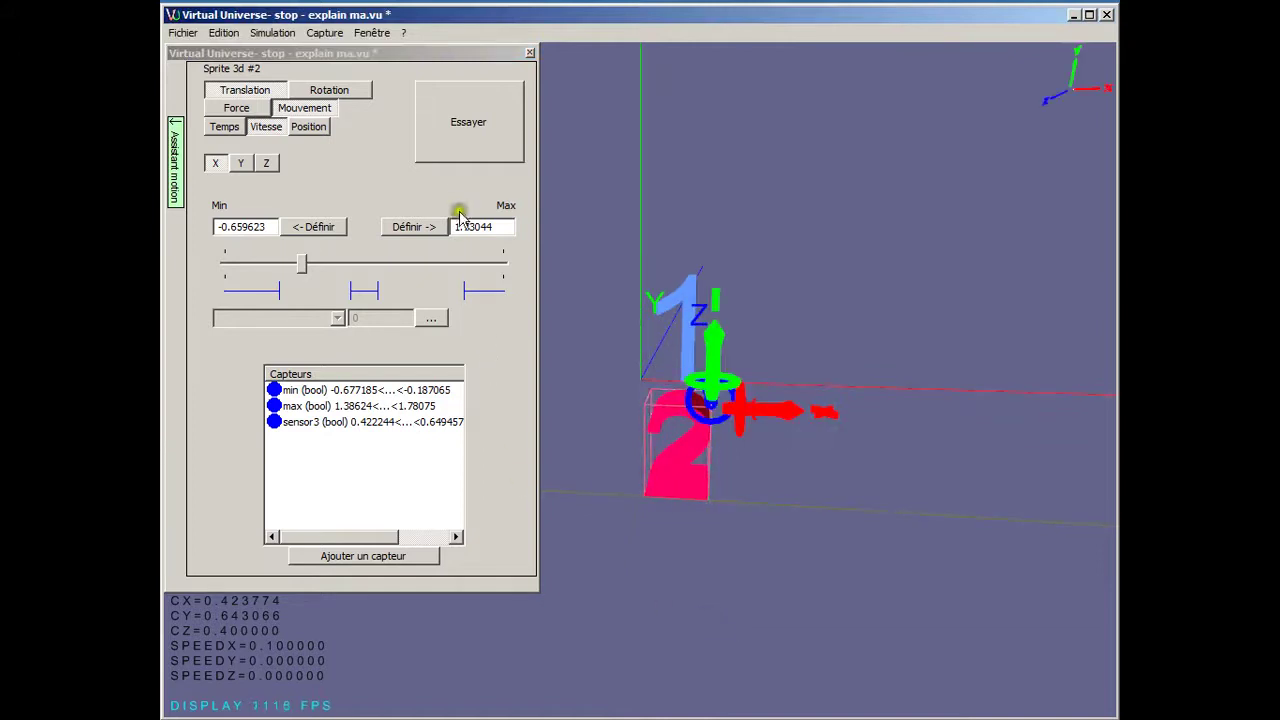
click(303, 131)
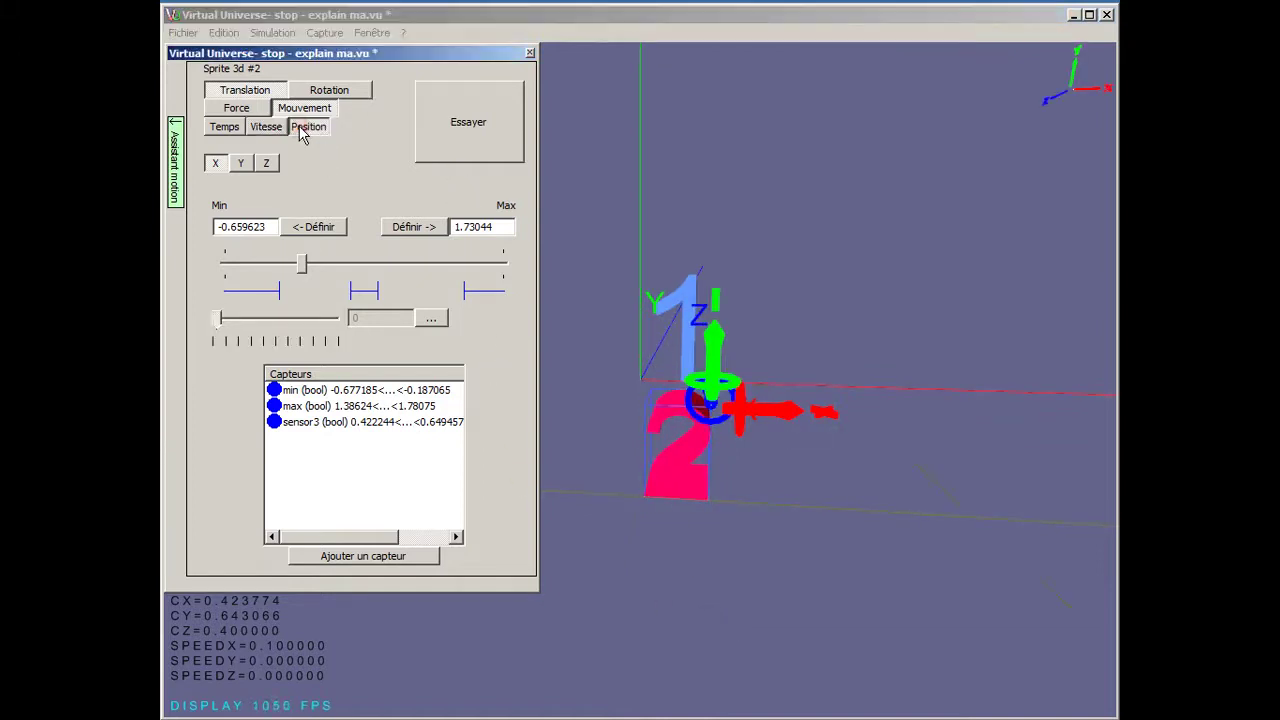
Try the position command in a trial run by moving the target position to about 0.73, and end the run
click(469, 128)
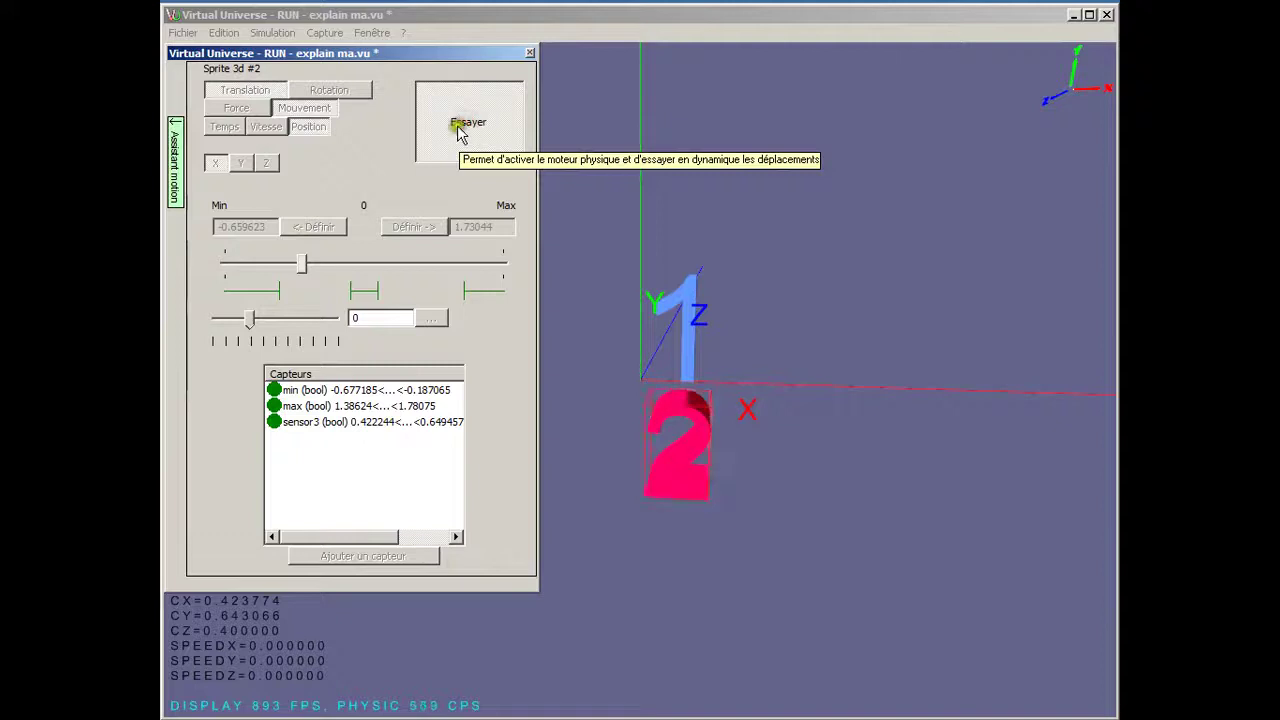
click(250, 320)
drag(252, 322, 285, 321)
click(452, 140)
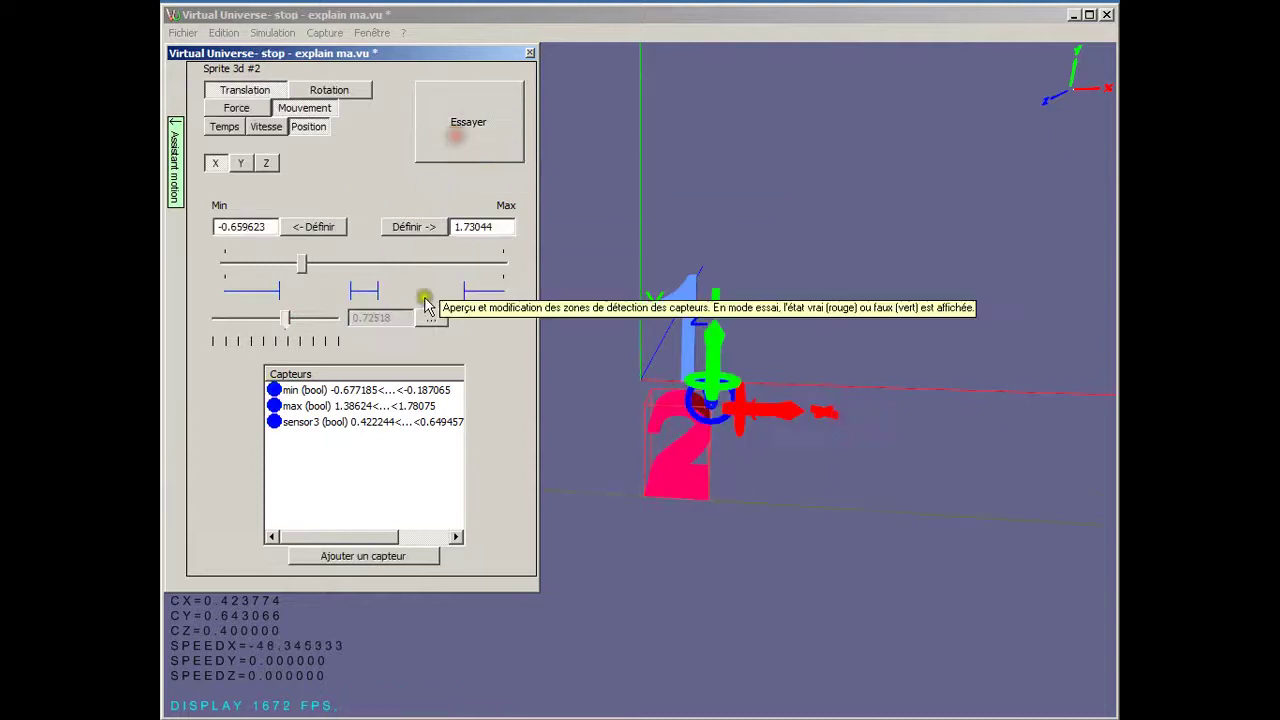
Enable the acceleration/deceleration profile for the position command and start a trial run
click(430, 318)
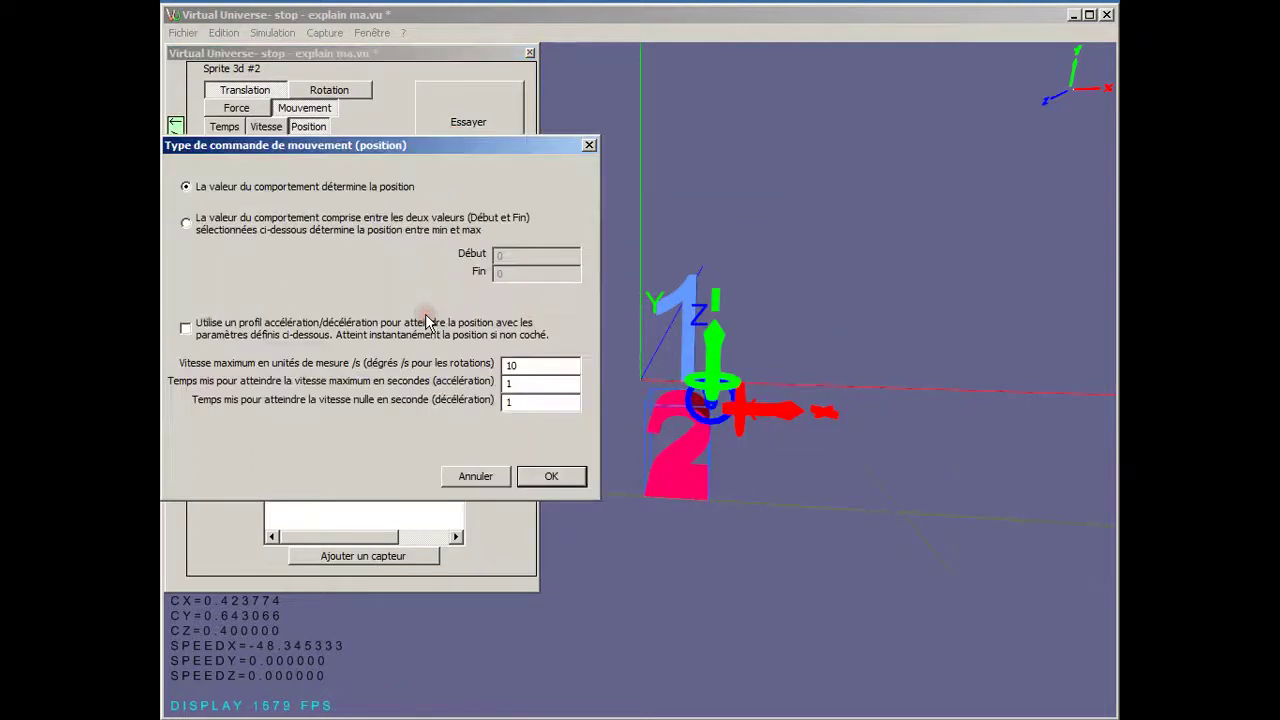
click(185, 327)
click(550, 478)
click(442, 106)
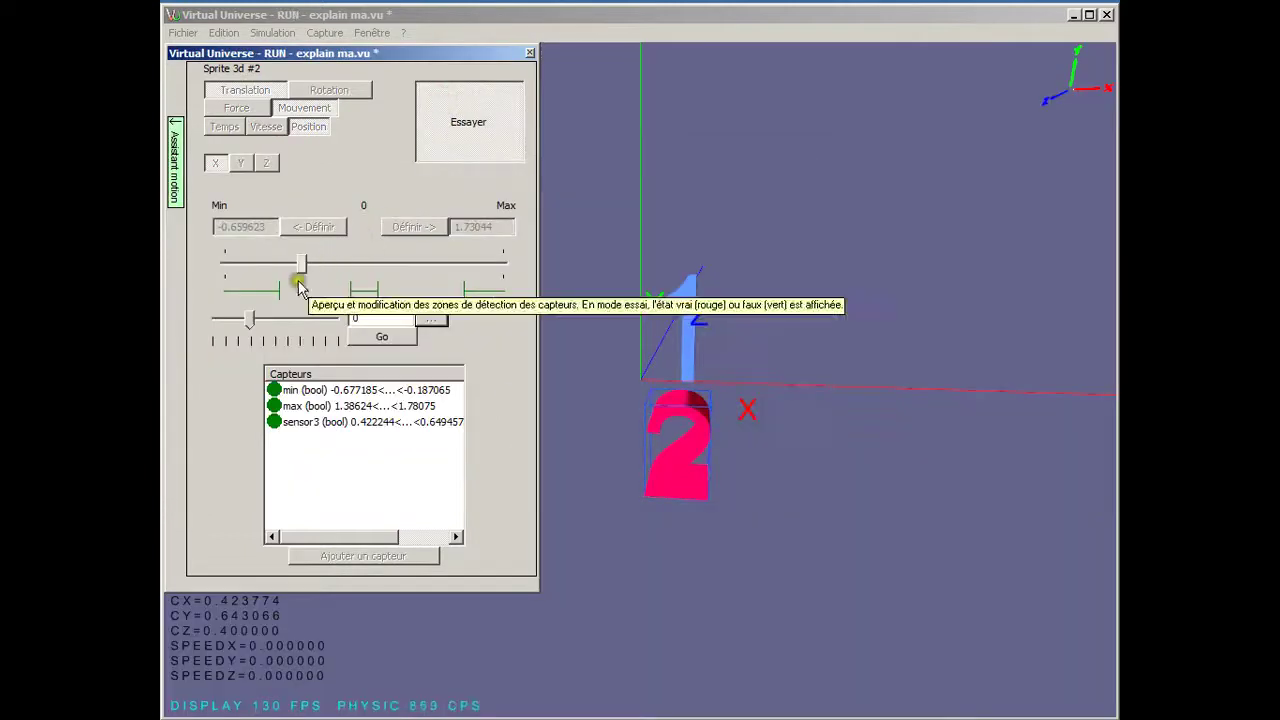
Send sprite 2 to target position 1.73044 in the trial run, and end the run
drag(255, 320, 341, 320)
click(378, 337)
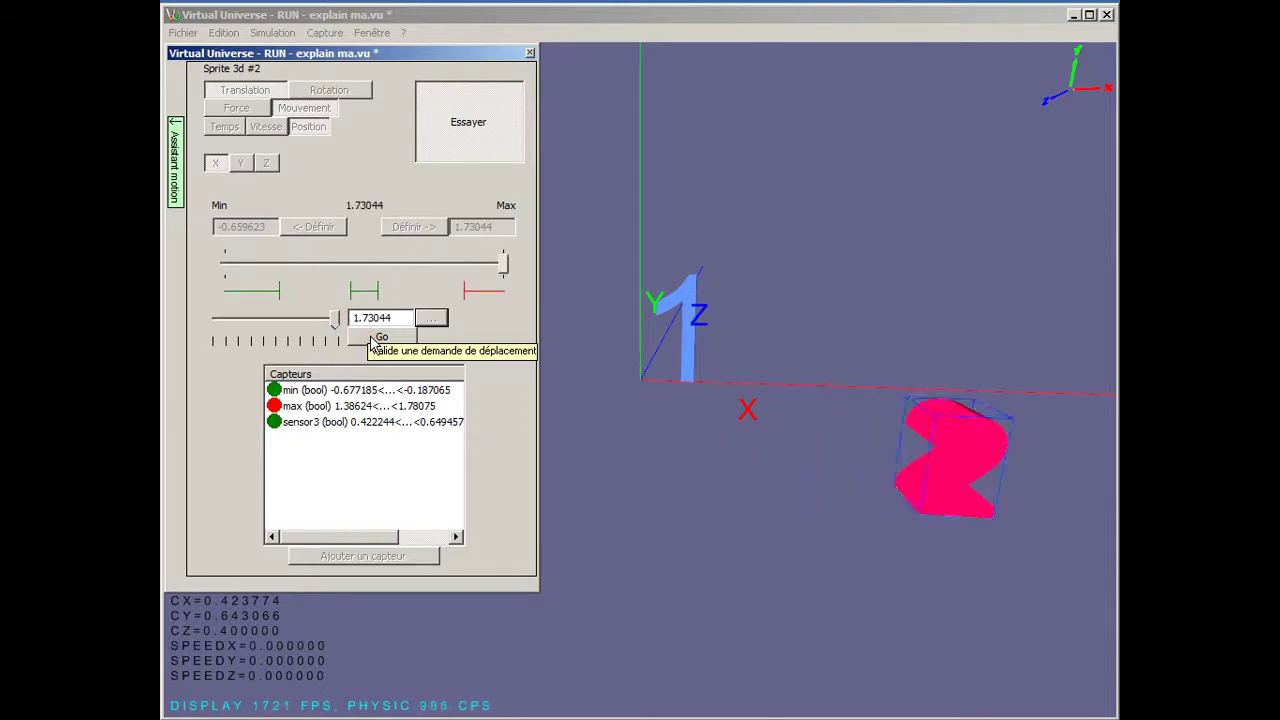
click(466, 126)
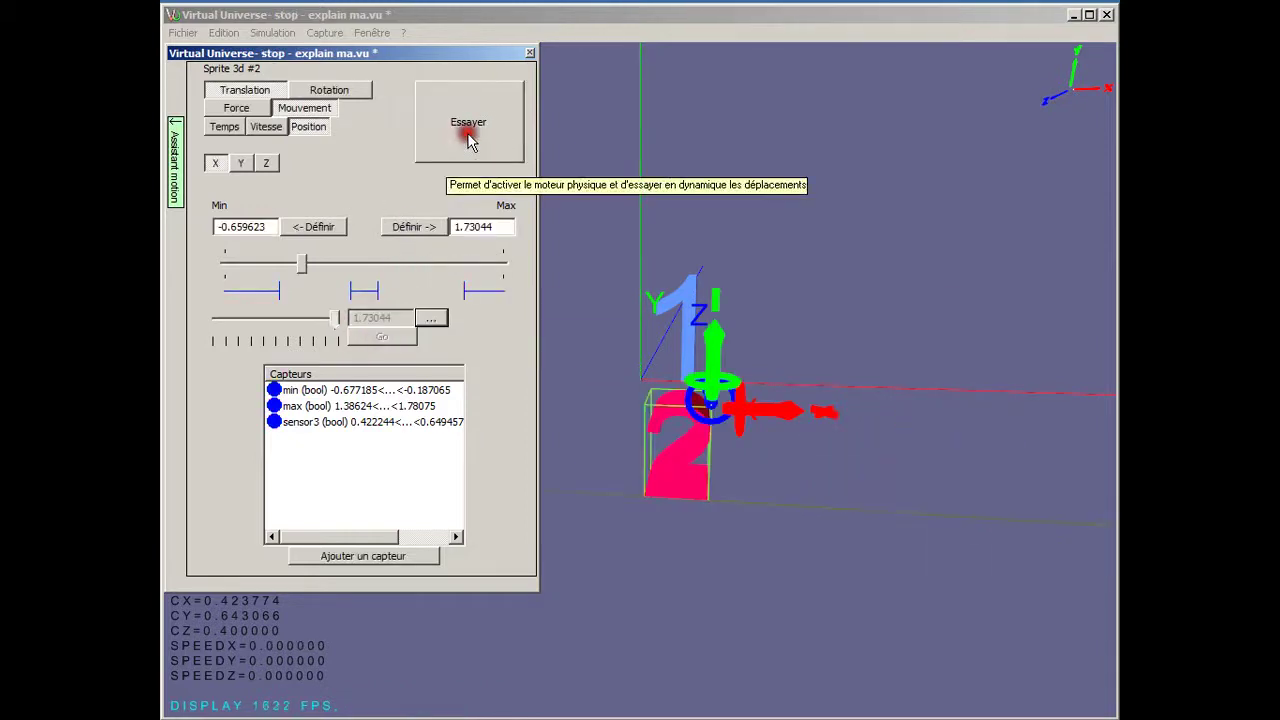
Set the X translation maximum to 20 and move the max sensor's detection zone to about 17.78 to 20.1
double_click(499, 222)
text(20)
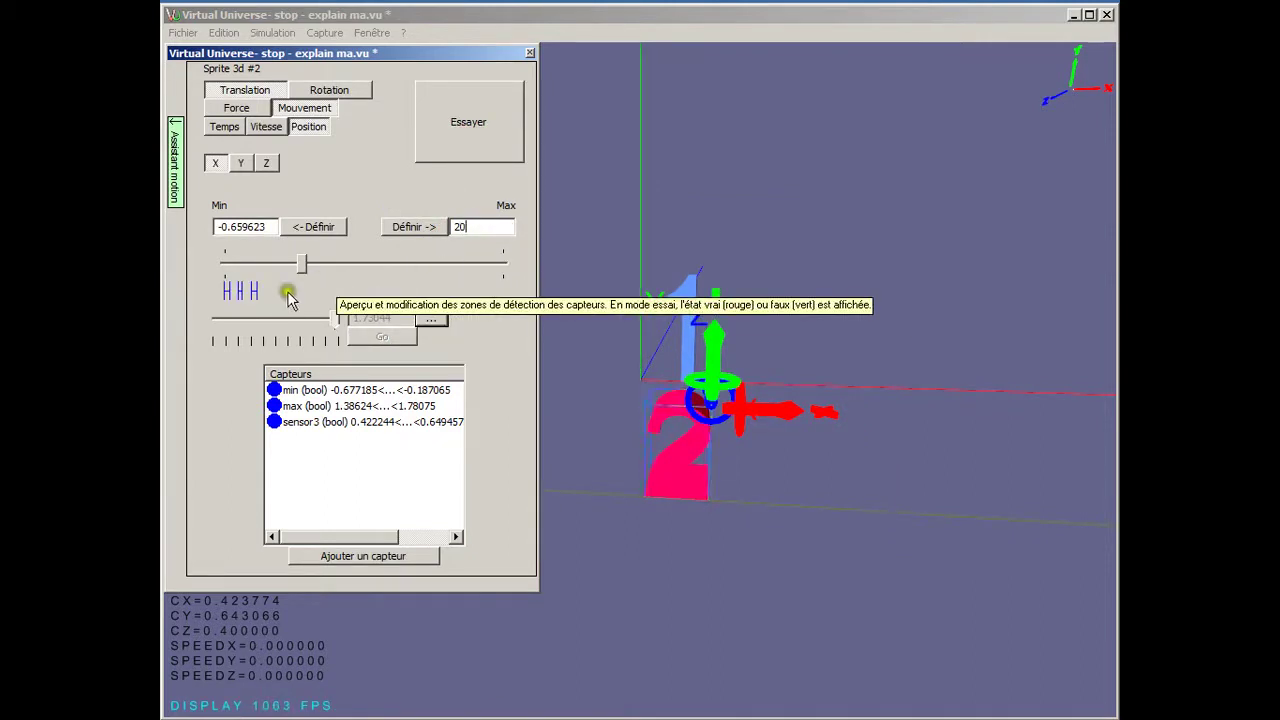
drag(258, 289, 531, 314)
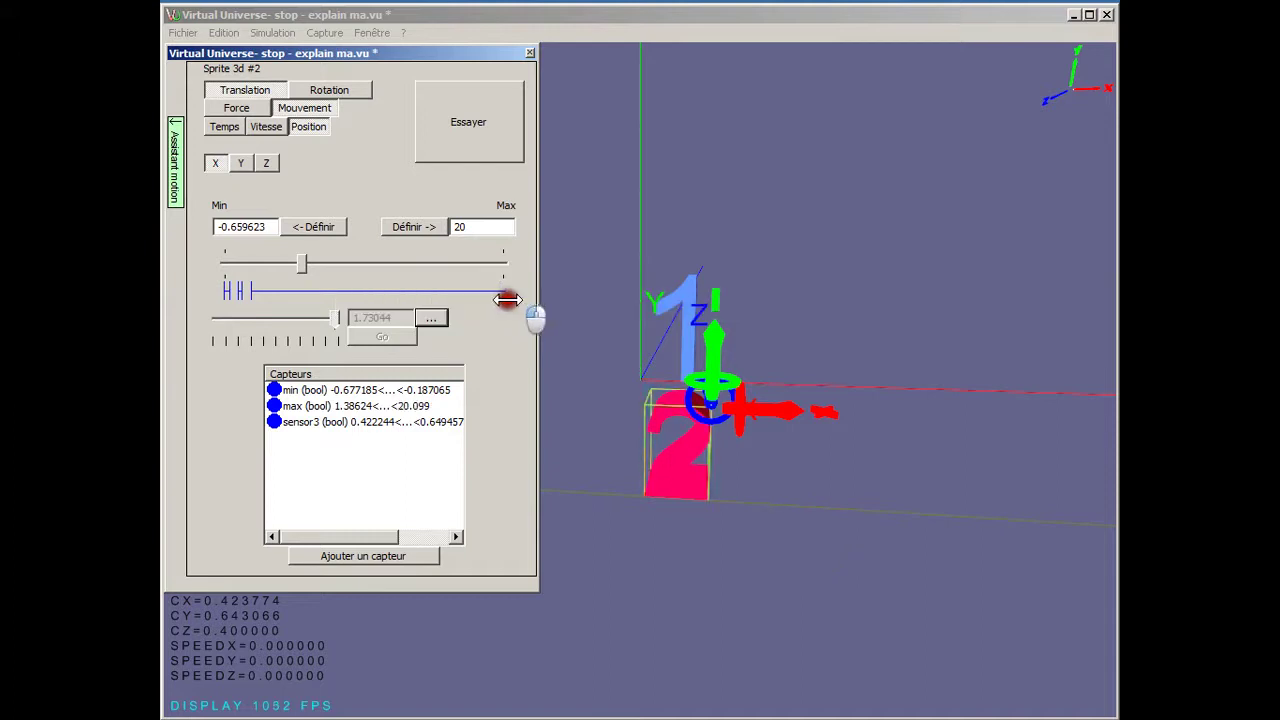
mouse_move(303, 300)
mouse_down()
mouse_move(363, 294)
mouse_move(473, 320)
mouse_up()
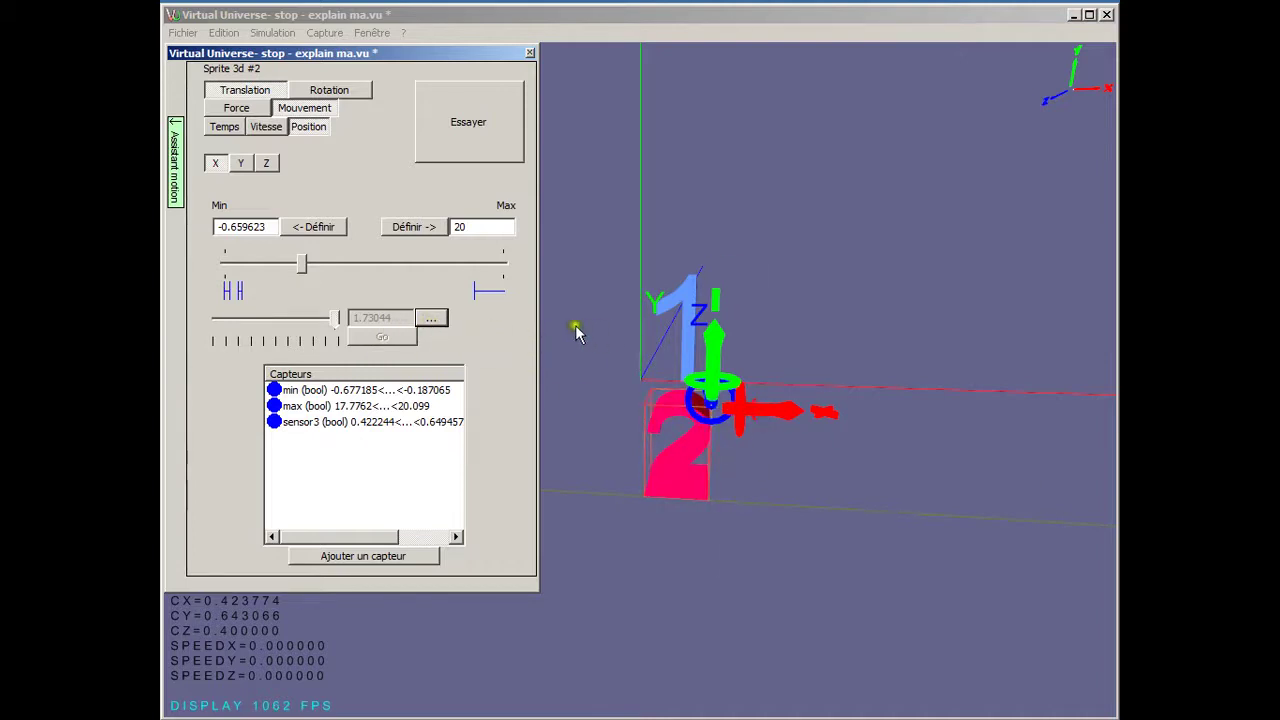
Set the position command's acceleration and deceleration times to 3 seconds each
click(431, 317)
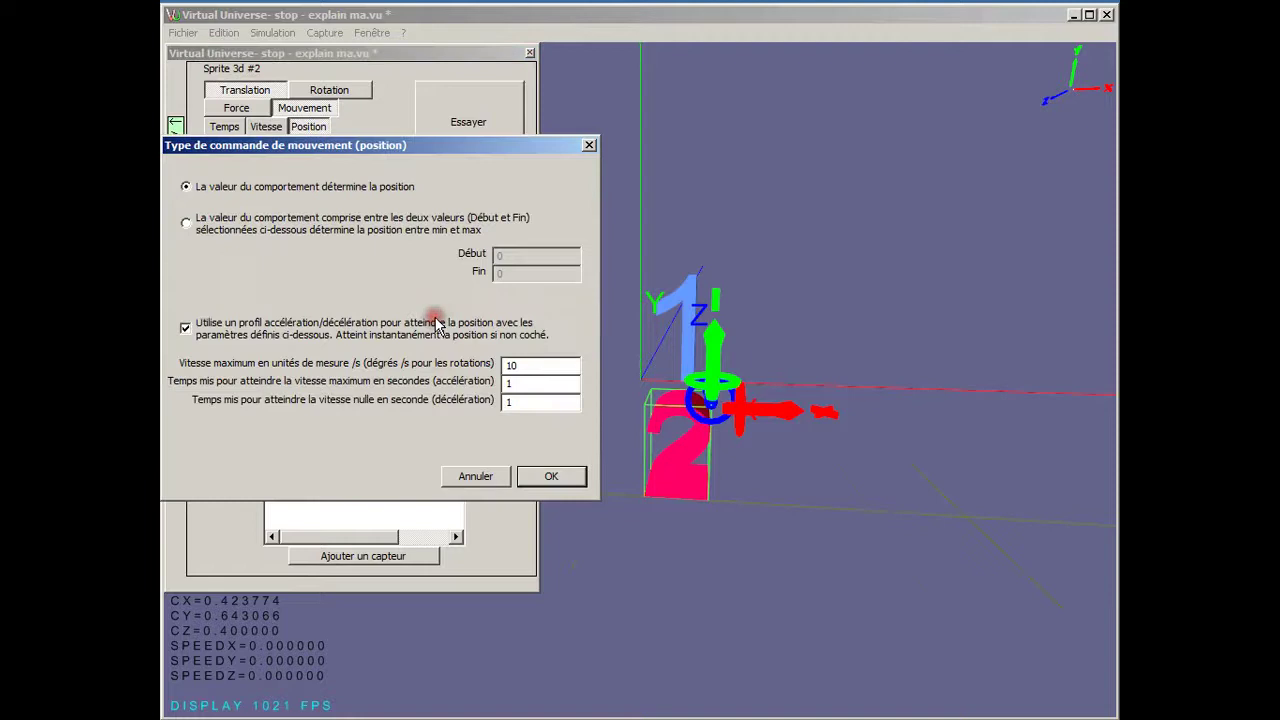
click(507, 383)
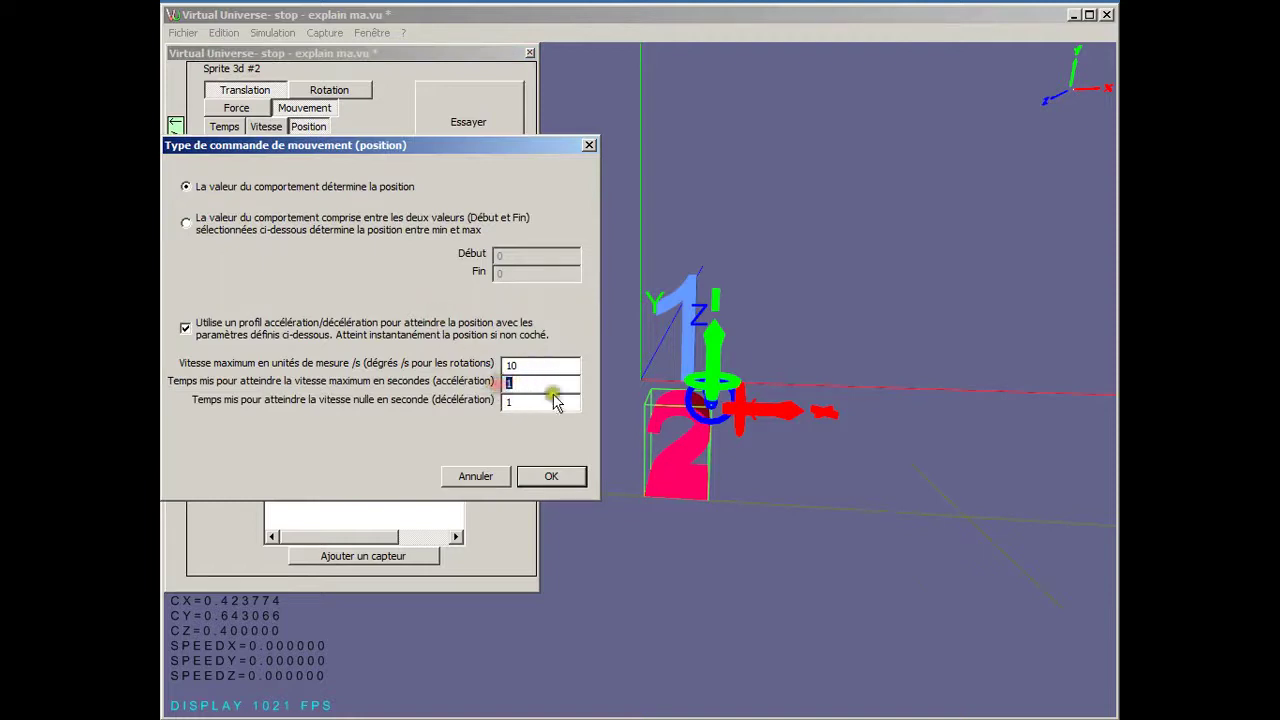
text(3)
double_click(515, 402)
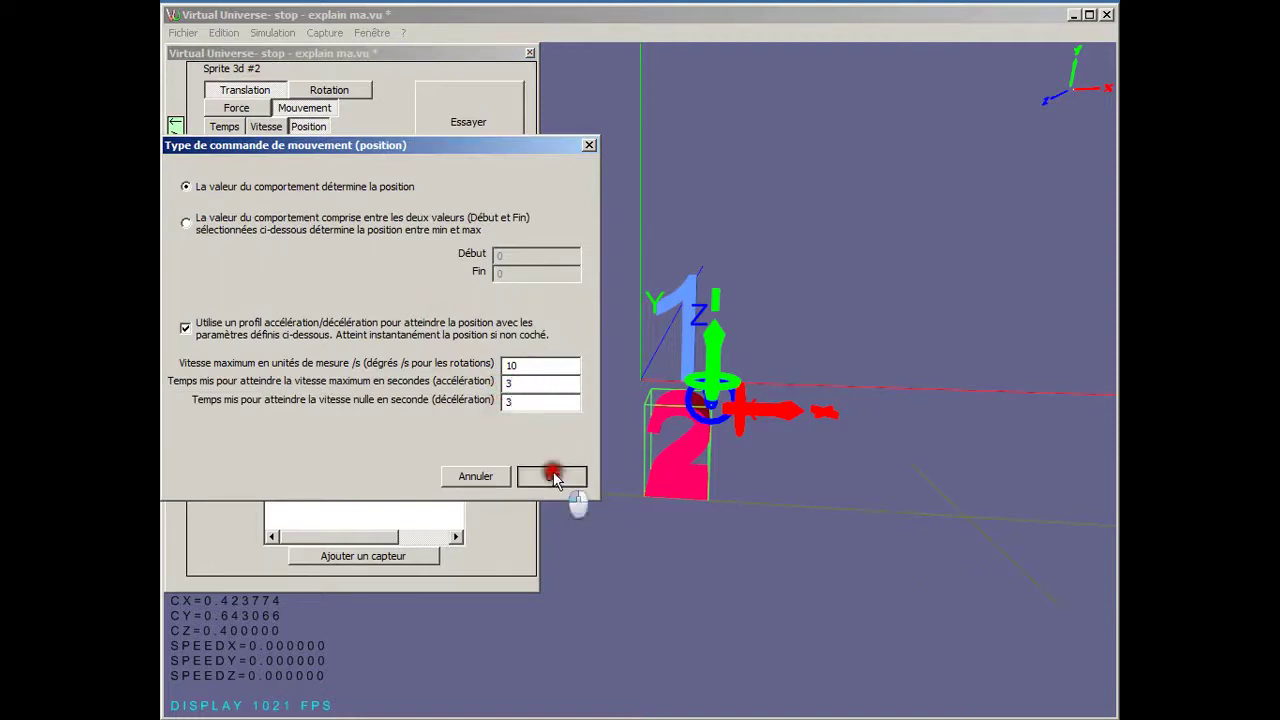
text(3)
click(553, 477)
Run a trial sending sprite 2 to position 20 and back to -0.659623, and end the run
click(458, 124)
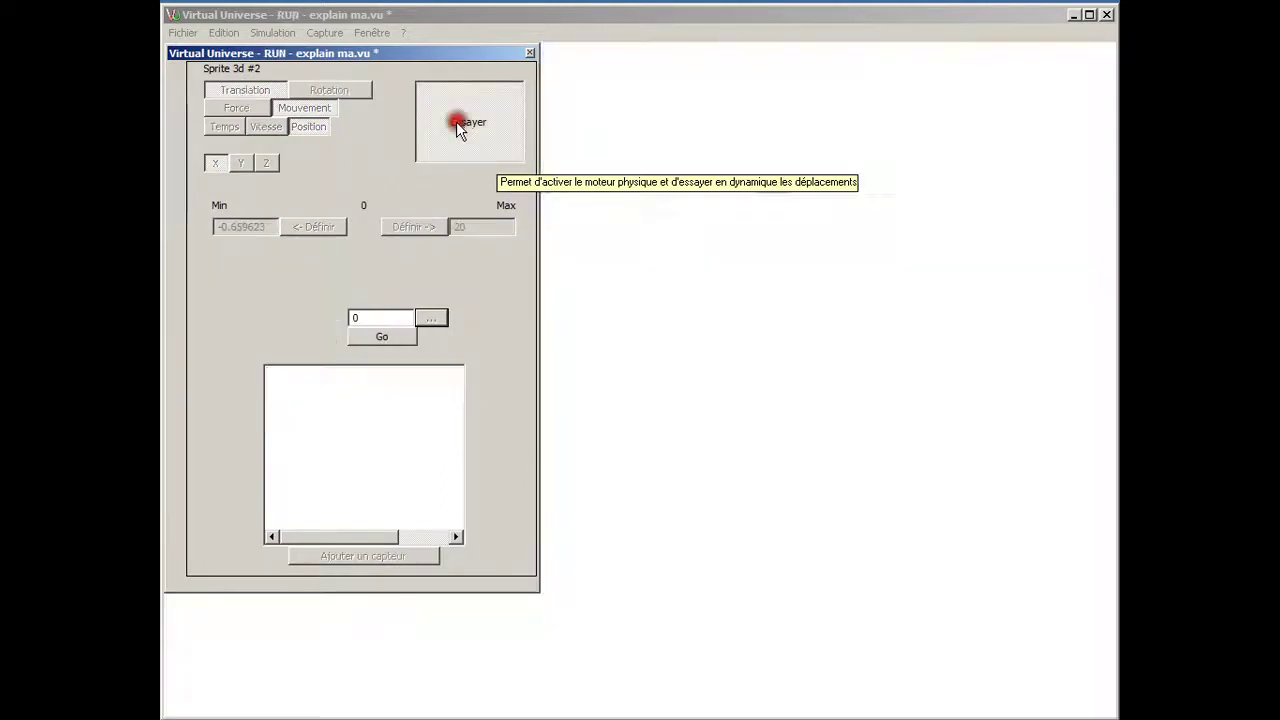
drag(220, 318, 345, 325)
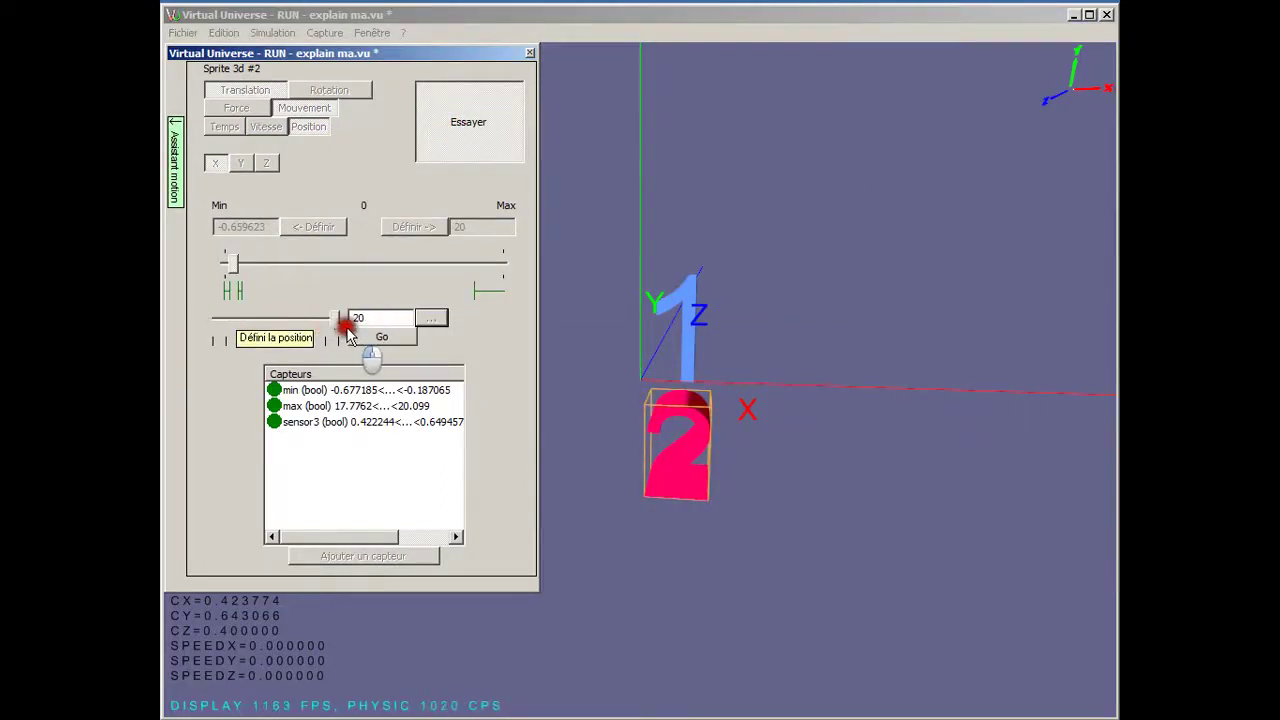
click(370, 337)
right_drag(595, 539, 672, 580)
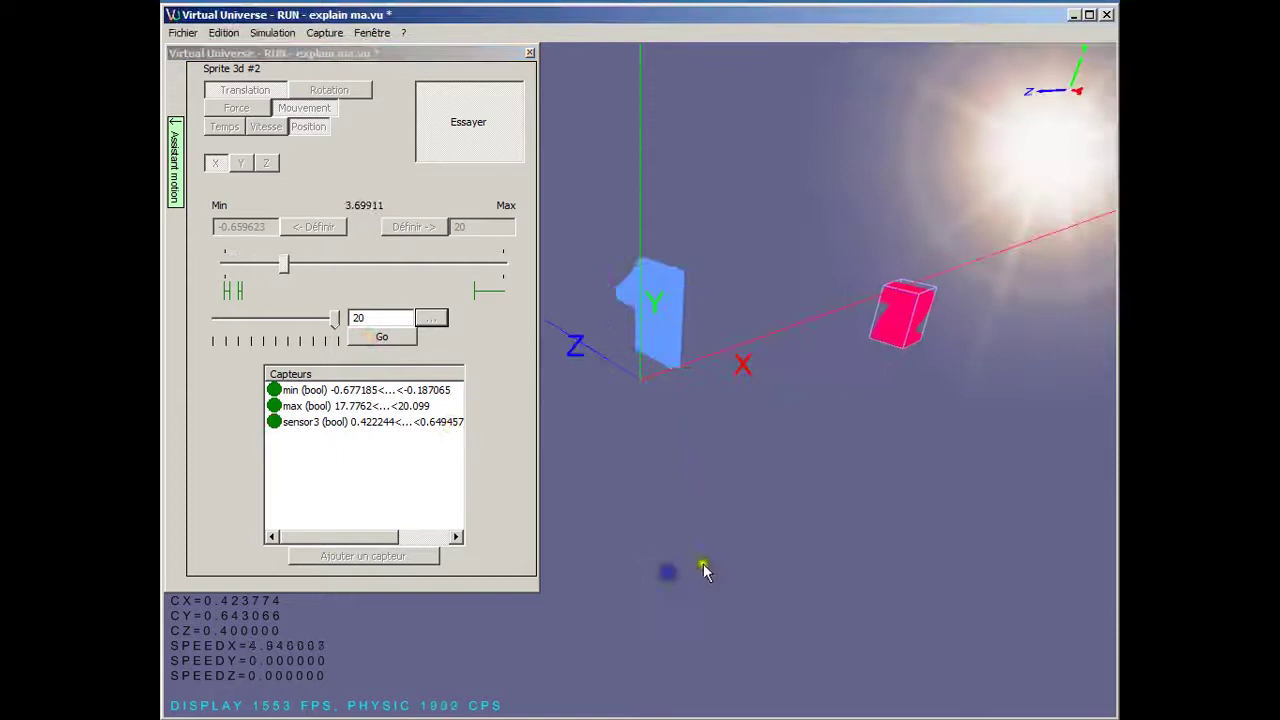
right_drag(686, 443, 691, 442)
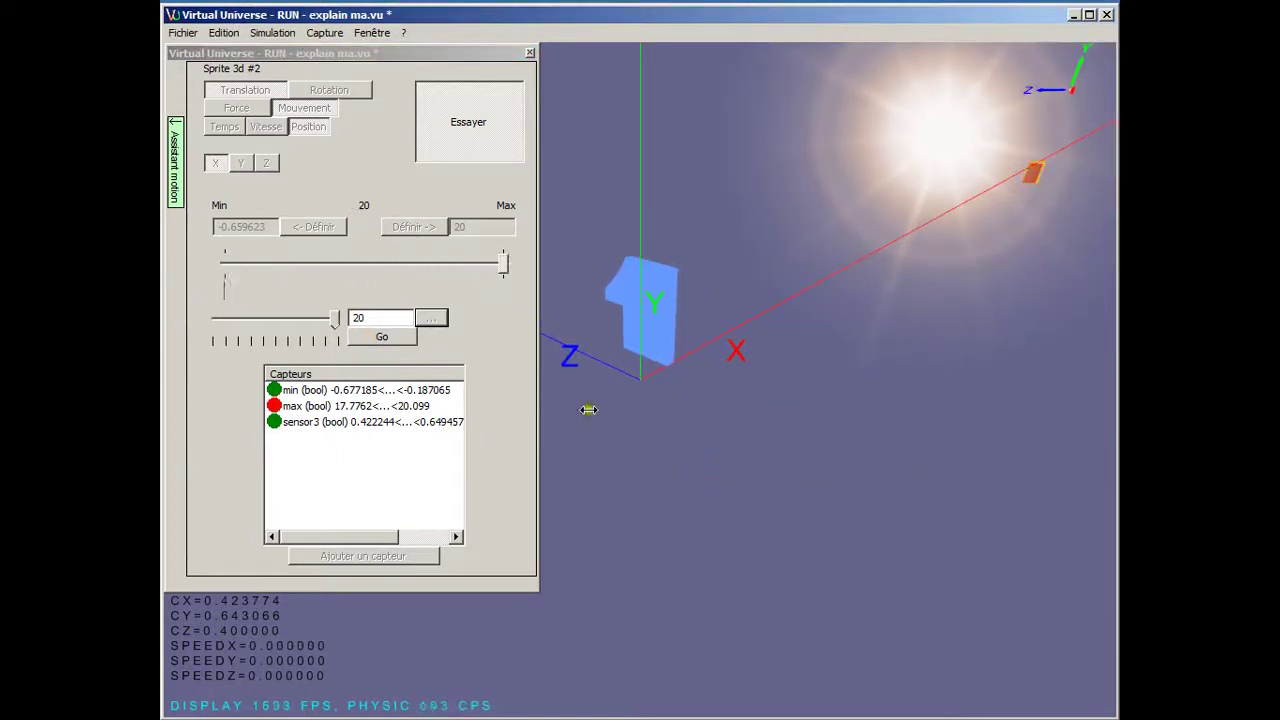
drag(335, 319, 216, 319)
click(382, 336)
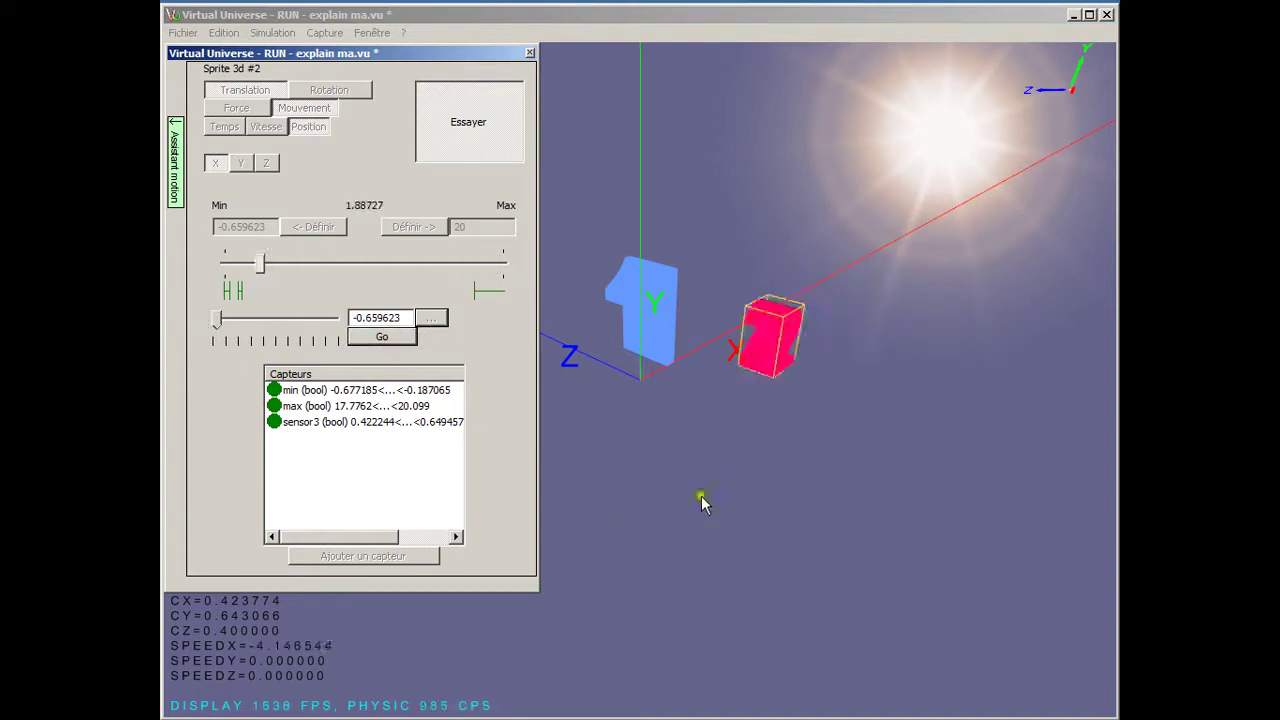
drag(666, 591, 643, 585)
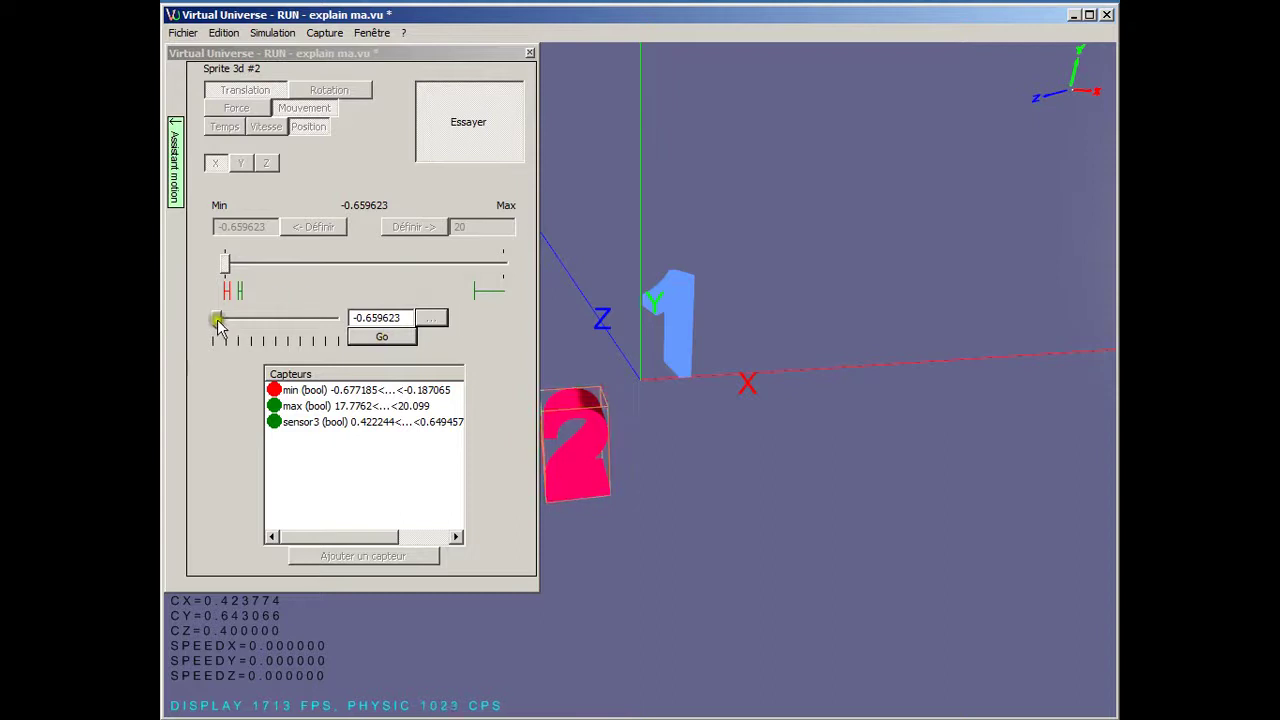
click(476, 155)
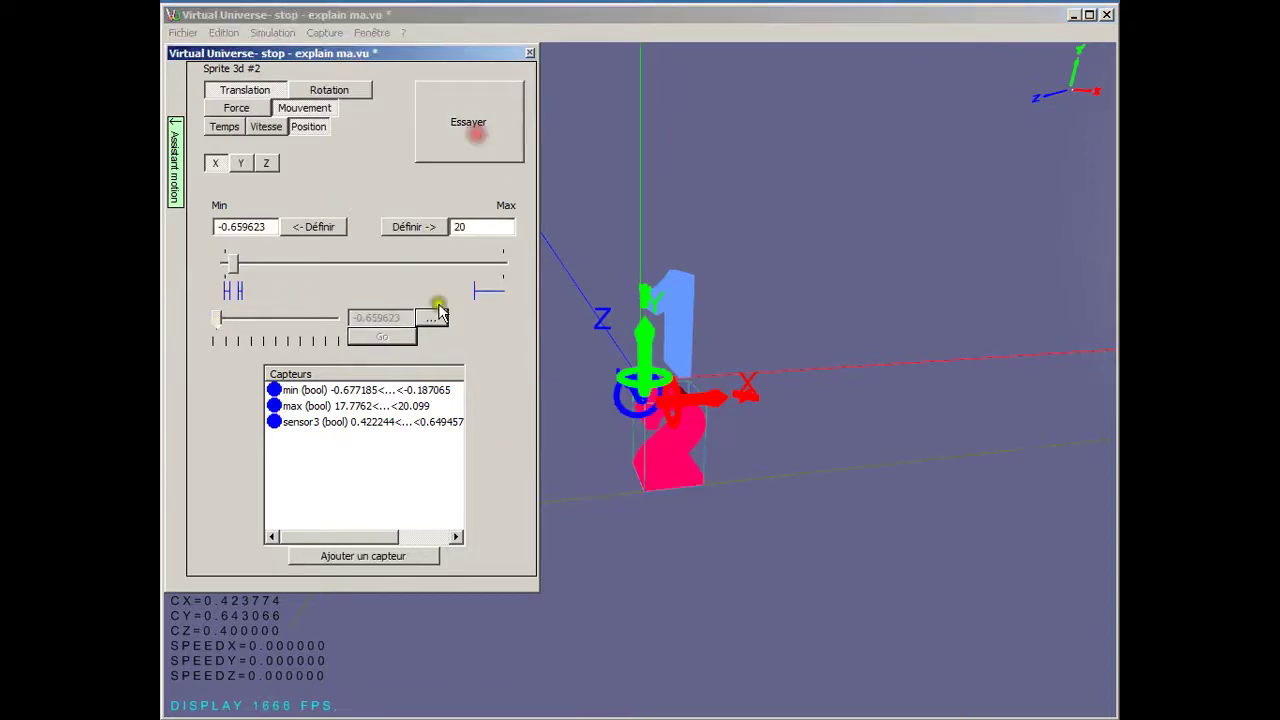
Make the position command map behaviour values from -128 (Début) to 128 (Fin) onto the min-max range
click(436, 318)
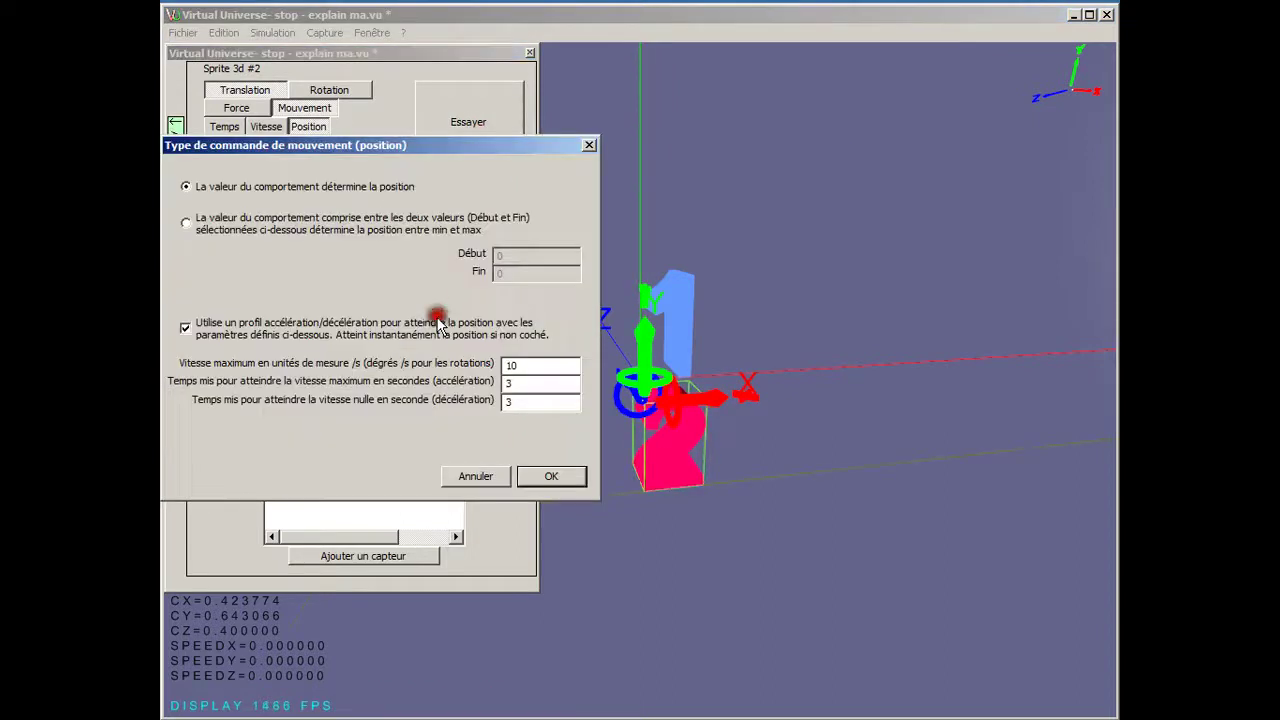
click(186, 224)
drag(522, 254, 474, 250)
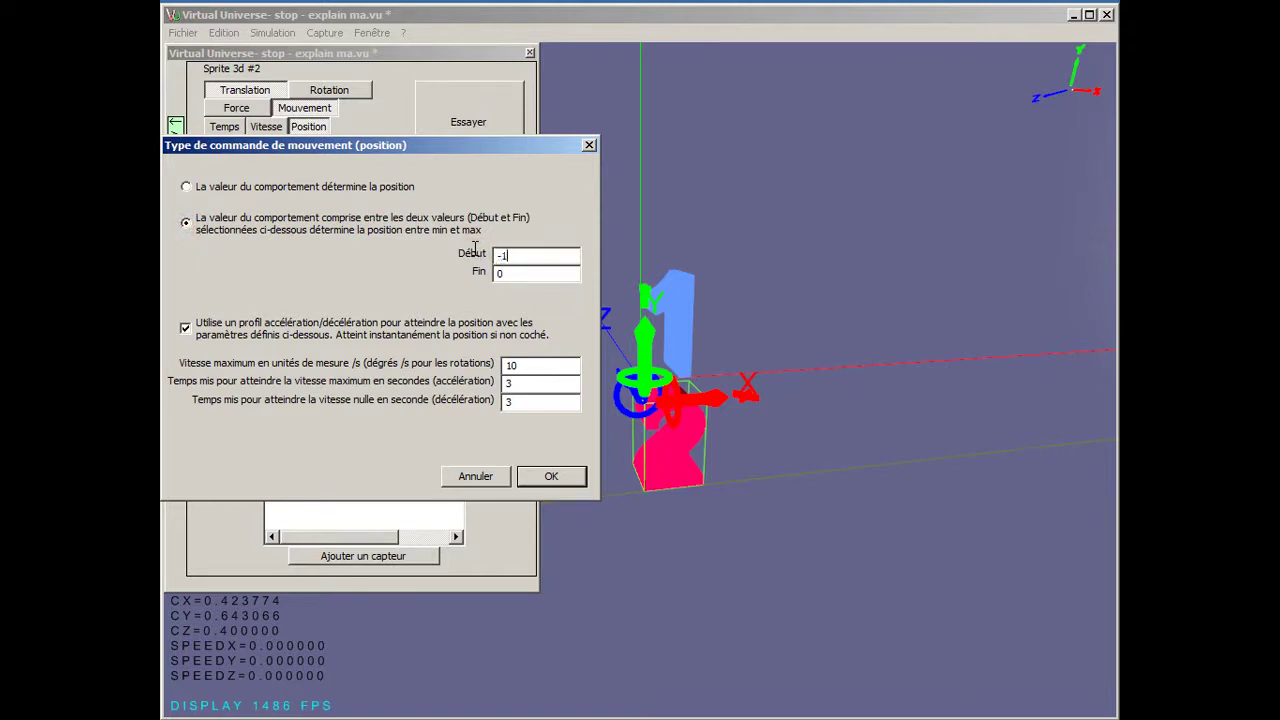
drag(511, 277, 468, 268)
click(551, 476)
Start a trial run and send sprite 2 the position command values 128 and -128
click(459, 131)
drag(275, 318, 346, 326)
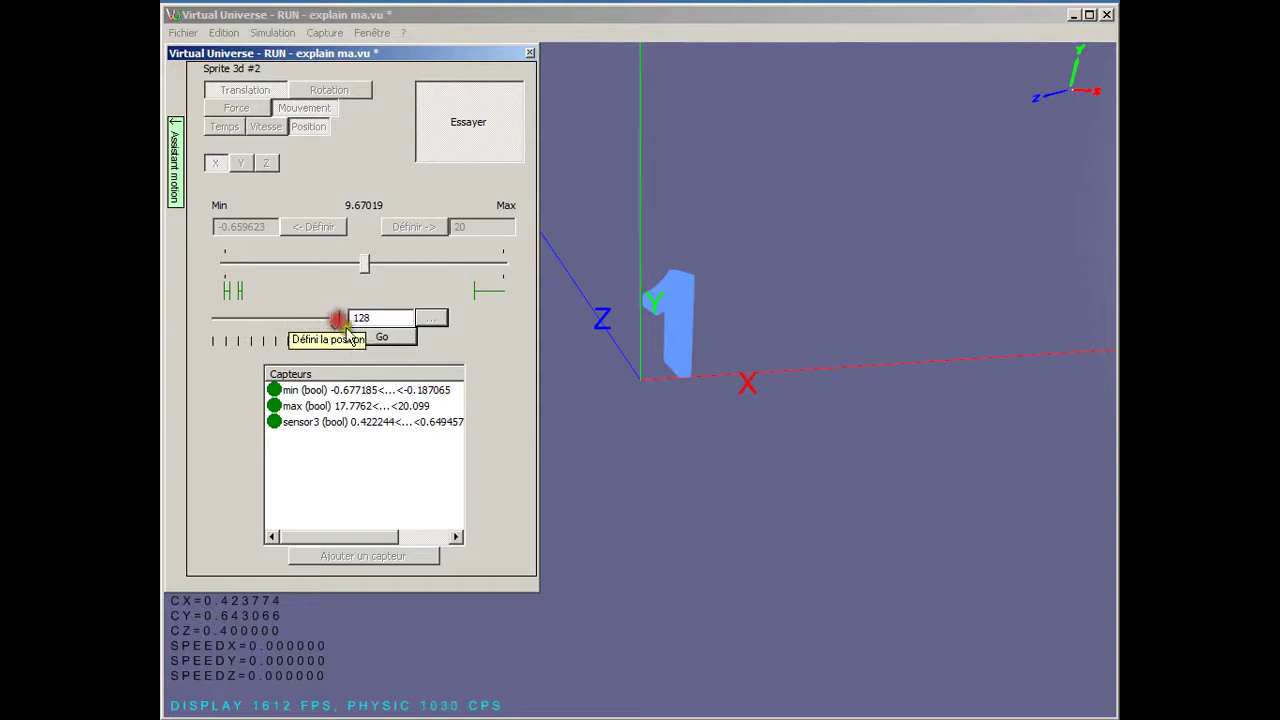
click(382, 339)
drag(803, 555, 823, 556)
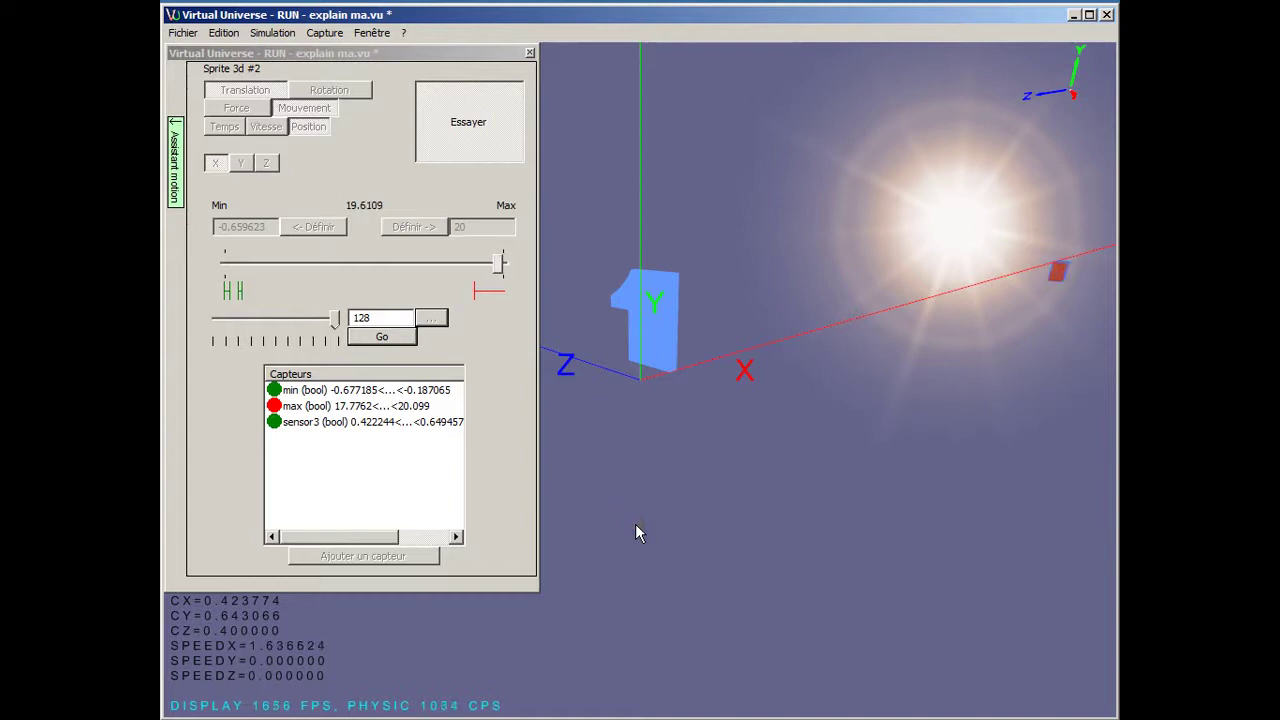
drag(340, 320, 216, 322)
click(373, 339)
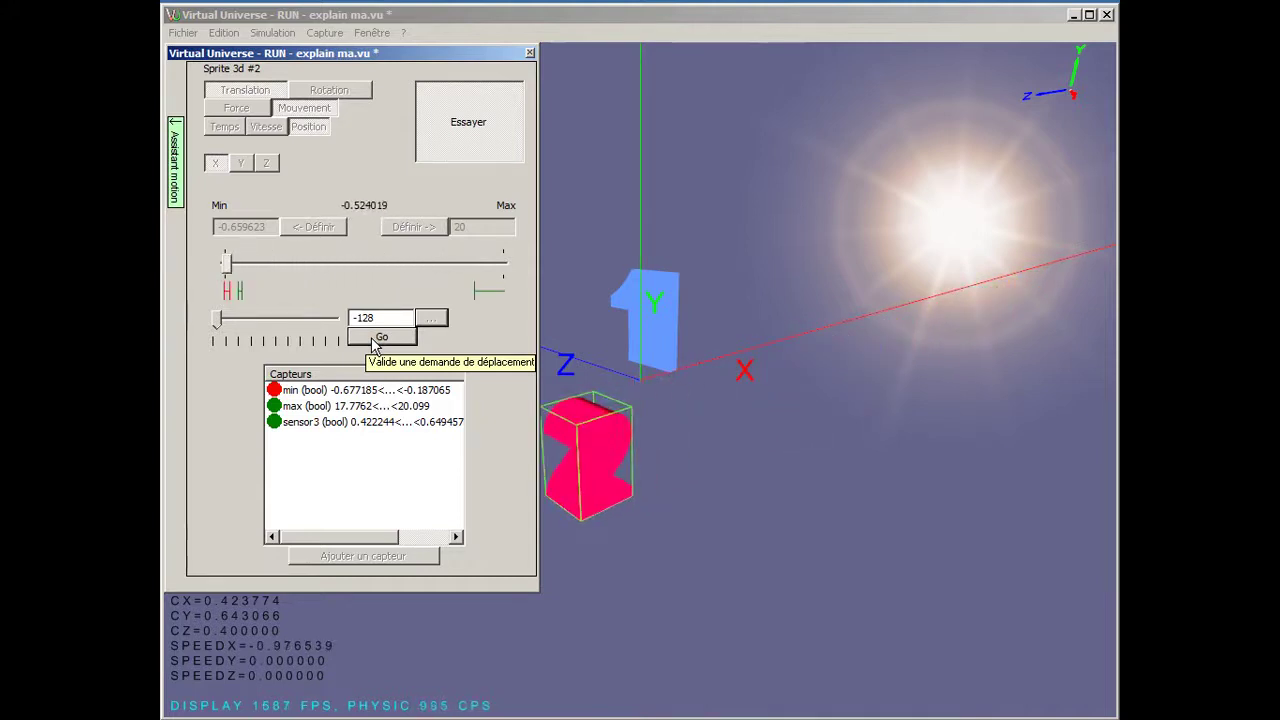
Send sprite 2 the position command values 0 and -32, and end the trial run
drag(391, 320, 347, 318)
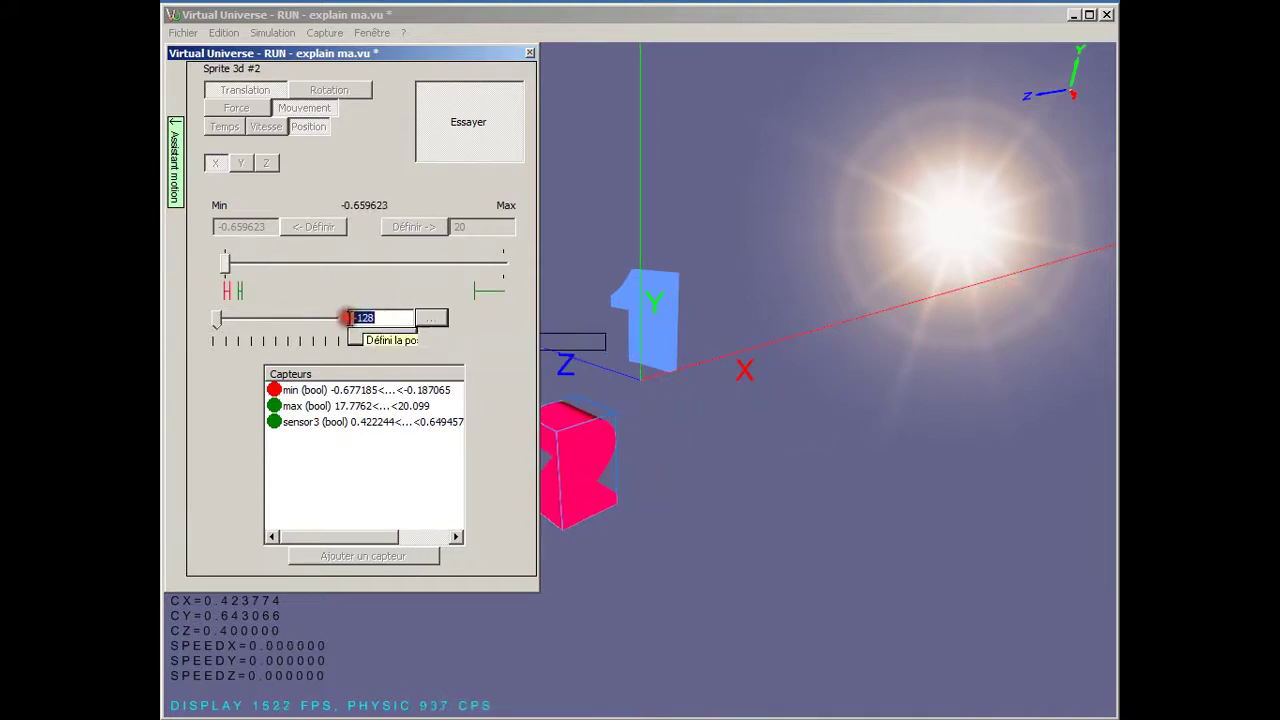
text(0)
click(382, 338)
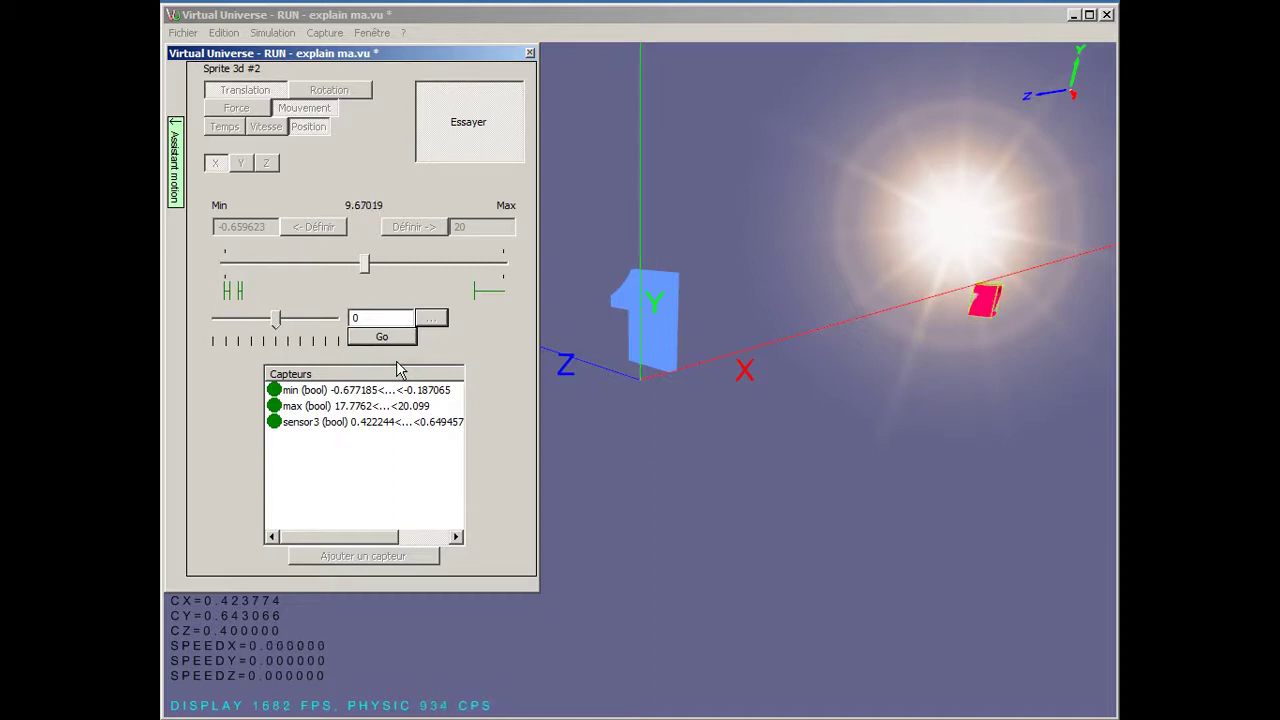
click(341, 318)
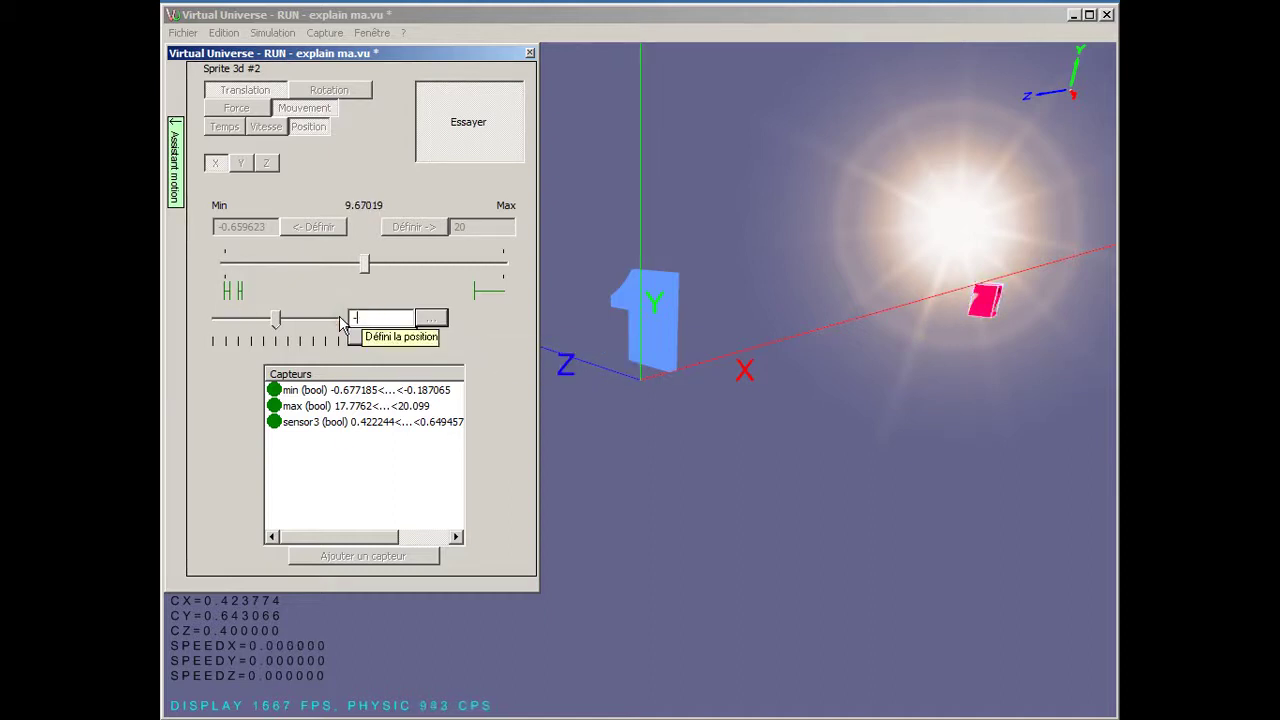
text(-32)
click(380, 340)
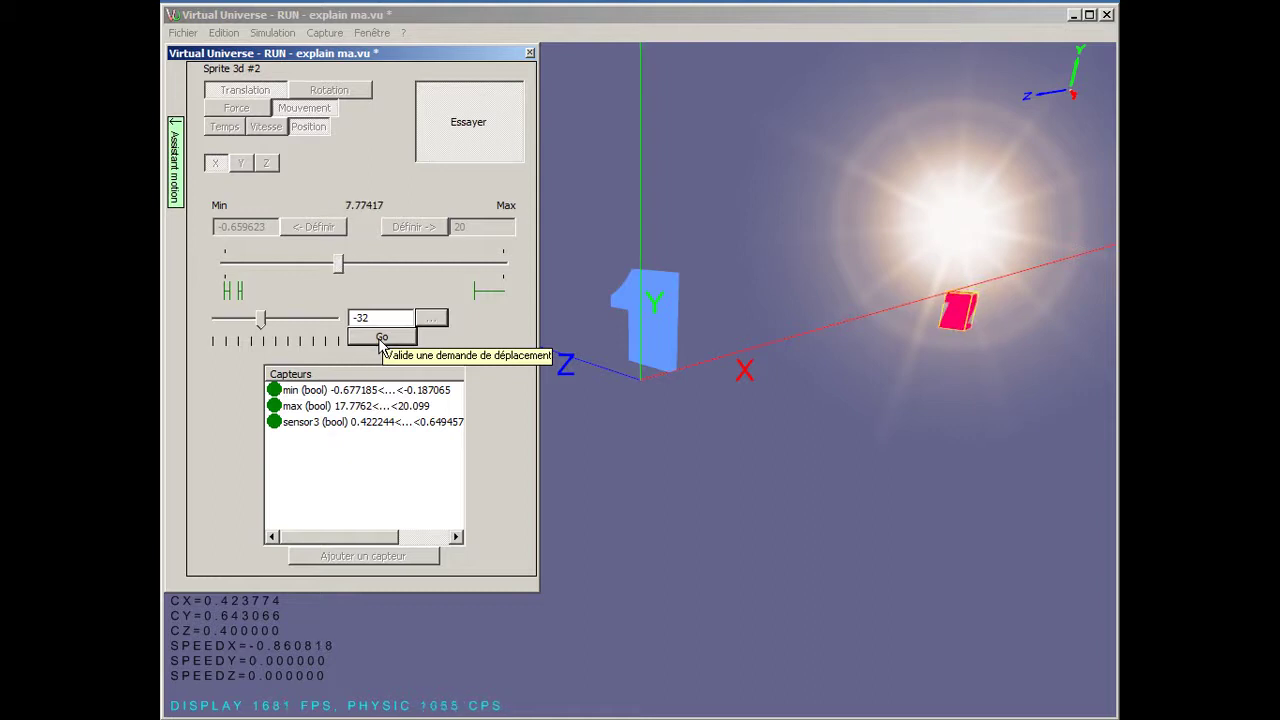
click(440, 145)
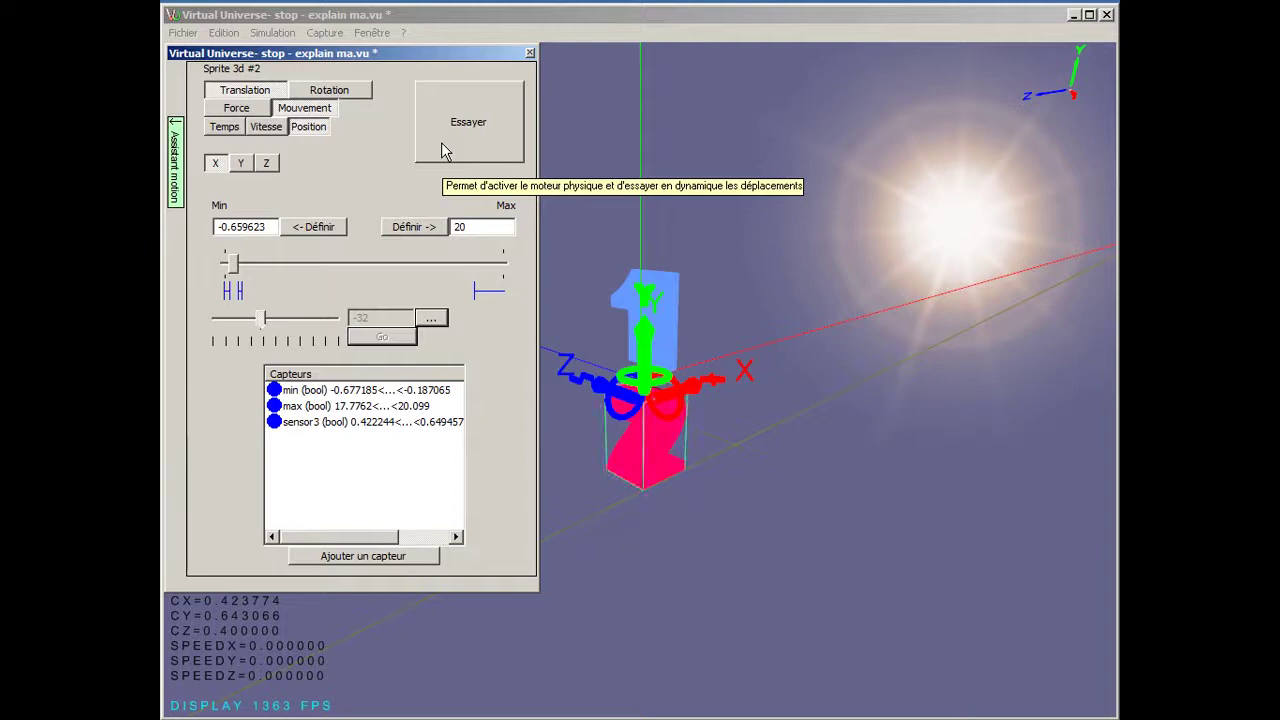